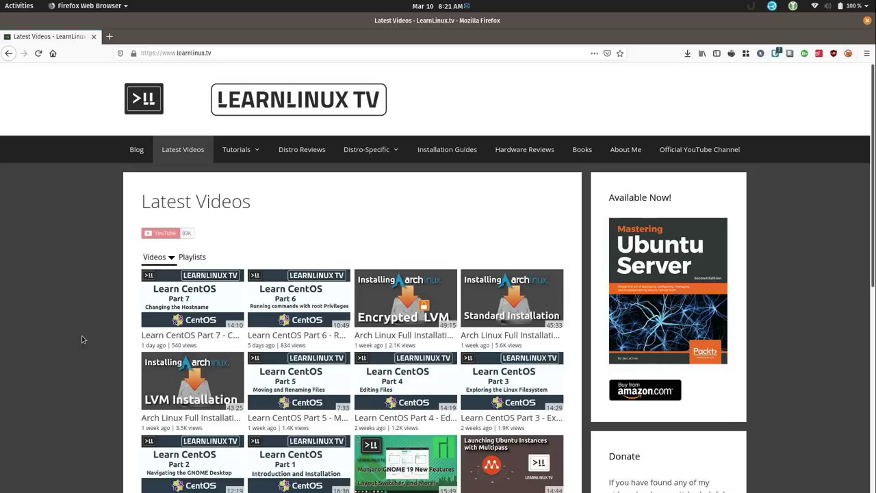
Load vm-host-1-ipmi.home-network.io in Firefox to reach the Supermicro login page
{"action": "left_click", "coordinate": [138, 53]}
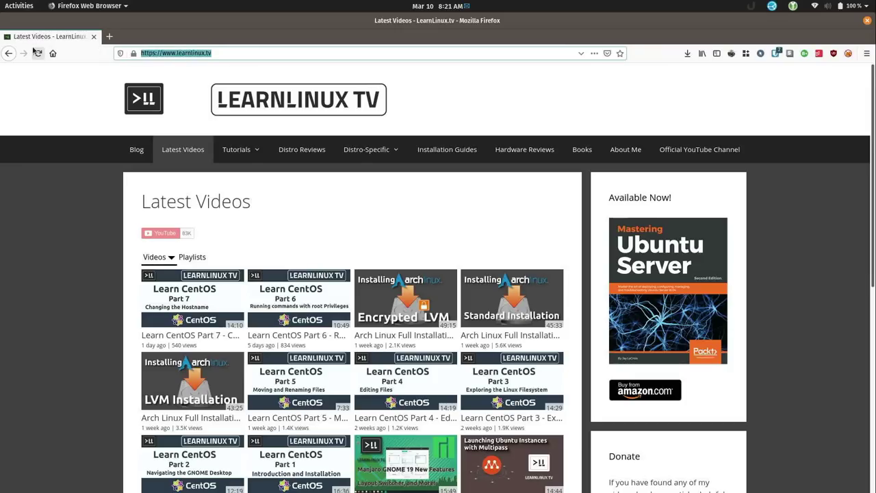
{"action": "key", "text": "BackSpace"}
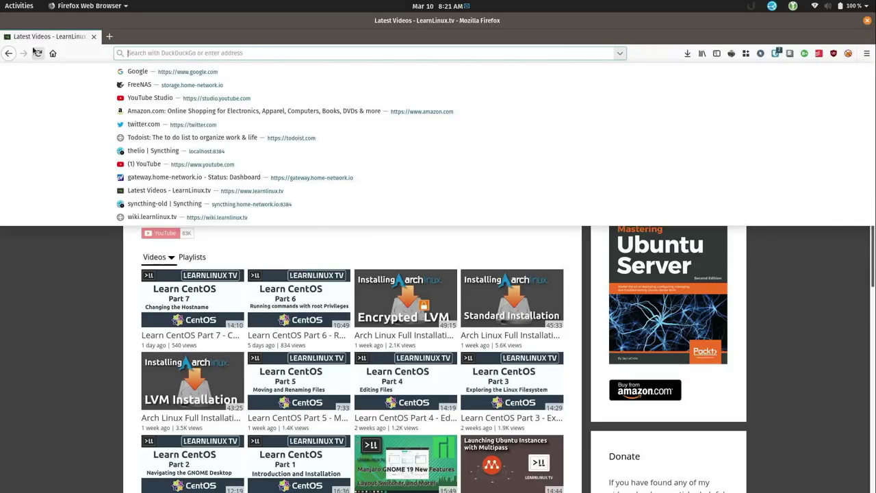
{"action": "left_click", "coordinate": [36, 52]}
{"action": "key", "text": "ctrl+l"}
{"action": "type", "text": "vm-host"}
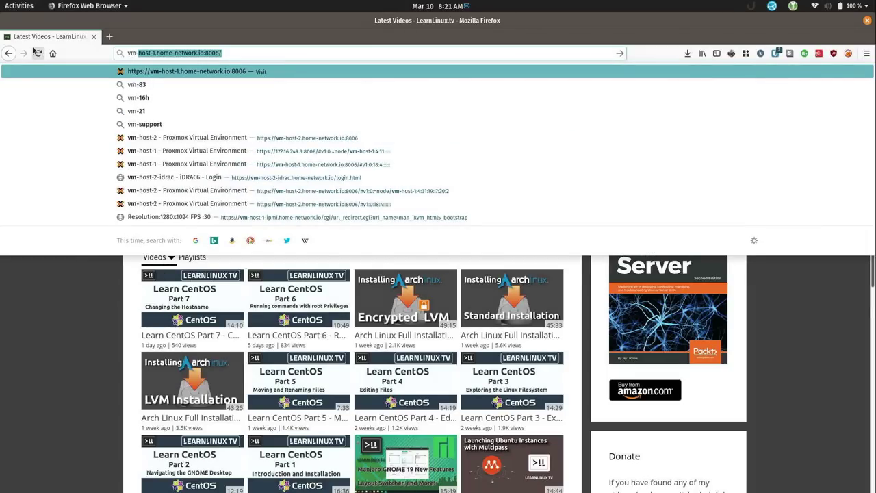
{"action": "type", "text": "-1"}
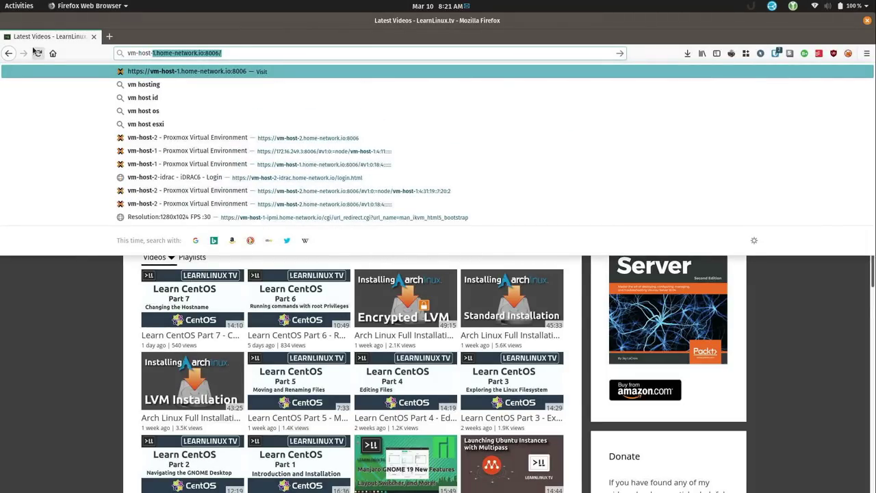
{"action": "type", "text": "-"}
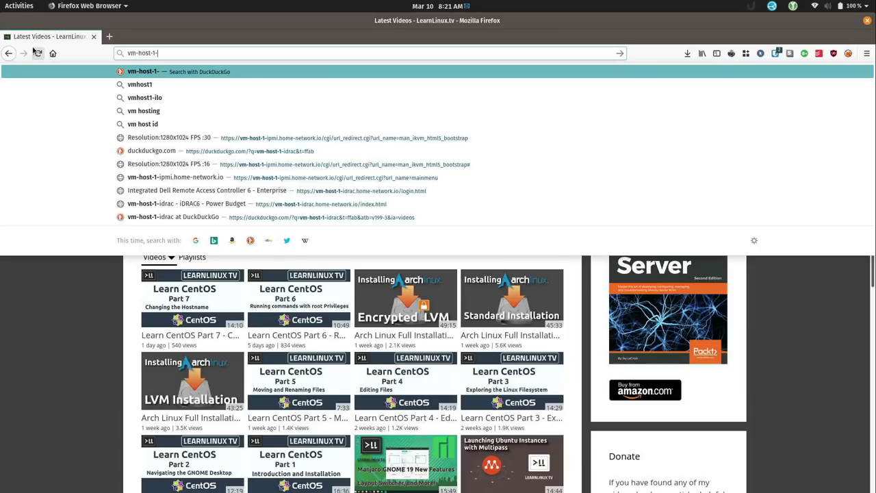
{"action": "type", "text": "ipmi."}
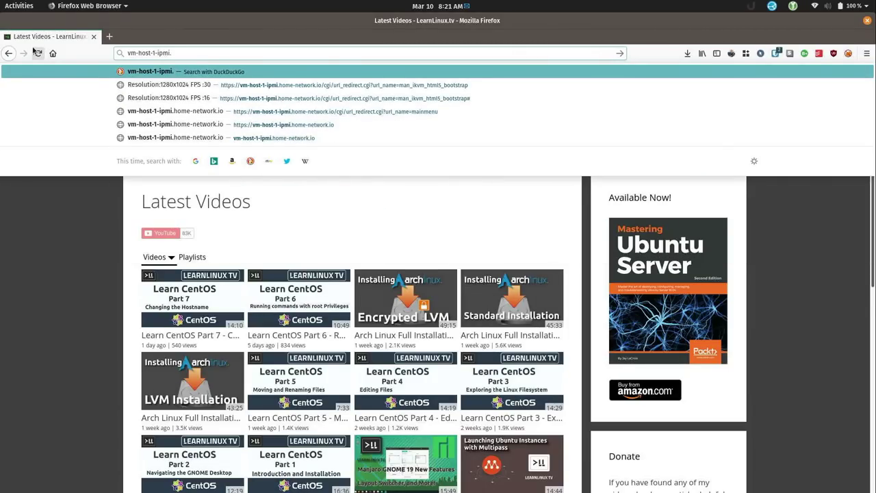
{"action": "type", "text": "home-network.i"}
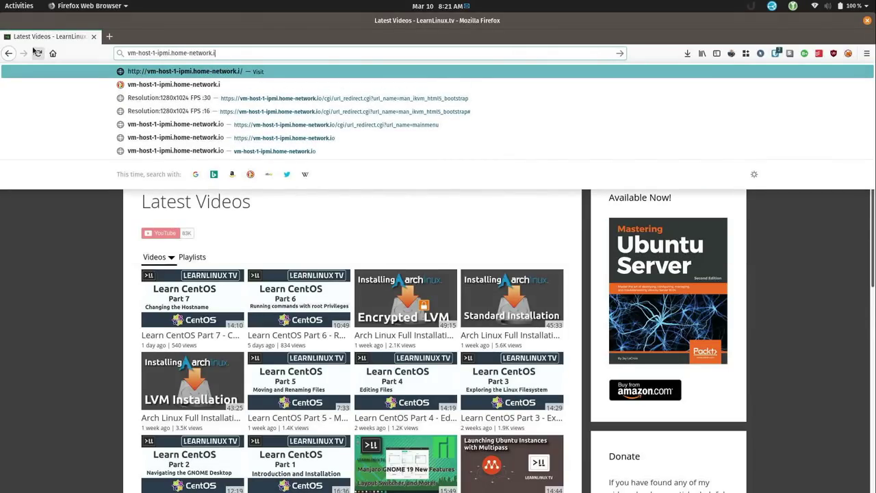
{"action": "type", "text": "o"}
{"action": "key", "text": "Return"}
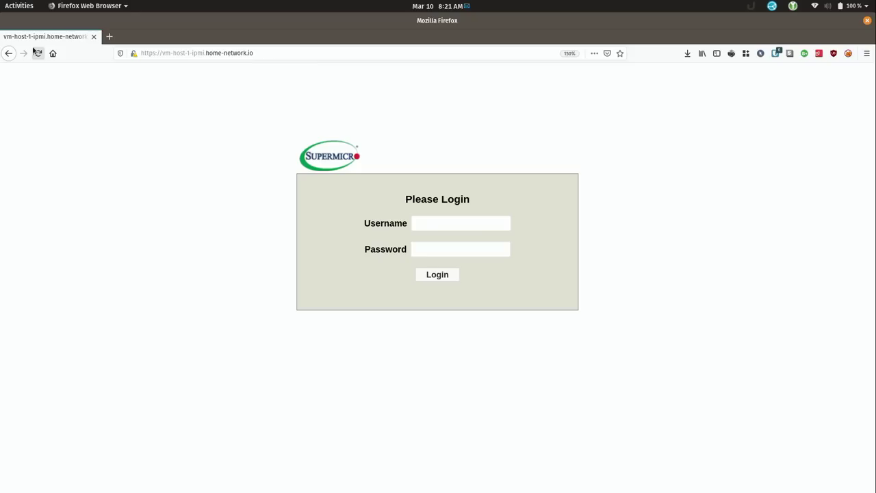
Sign in to Supermicro IPMI with the administrator username and password
{"action": "left_click", "coordinate": [459, 223]}
{"action": "type", "text": "ADMIN"}
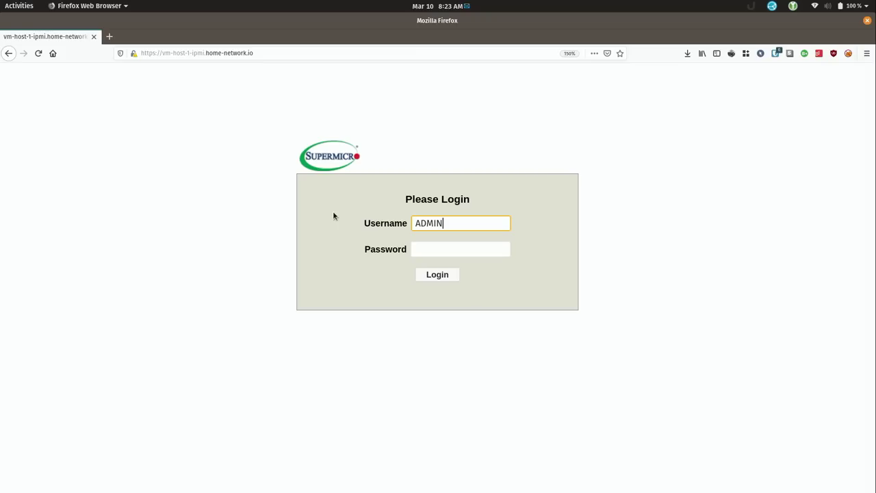
{"action": "key", "text": "BackSpace"}
{"action": "key", "text": "BackSpace"}
{"action": "key", "text": "BackSpace"}
{"action": "key", "text": "BackSpace"}
{"action": "key", "text": "BackSpace"}
{"action": "type", "text": "velociraptor"}
{"action": "key", "text": "Tab"}
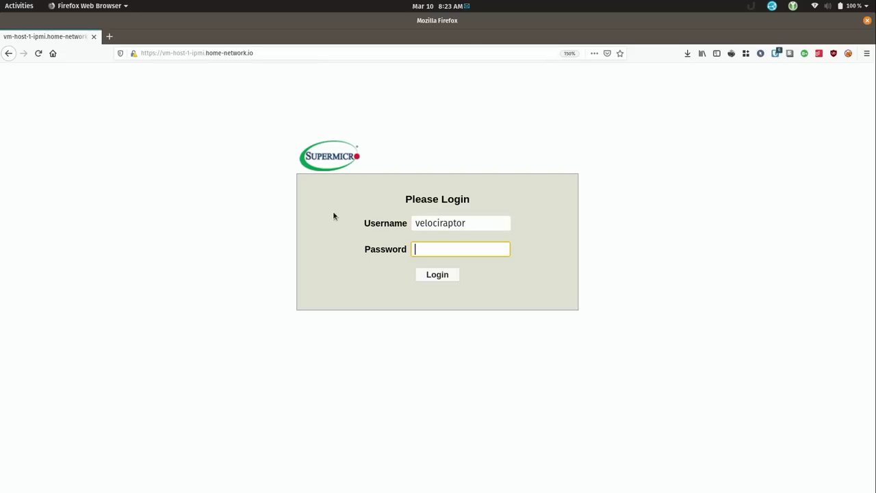
{"action": "type", "text": "••••••••••"}
{"action": "key", "text": "Return"}
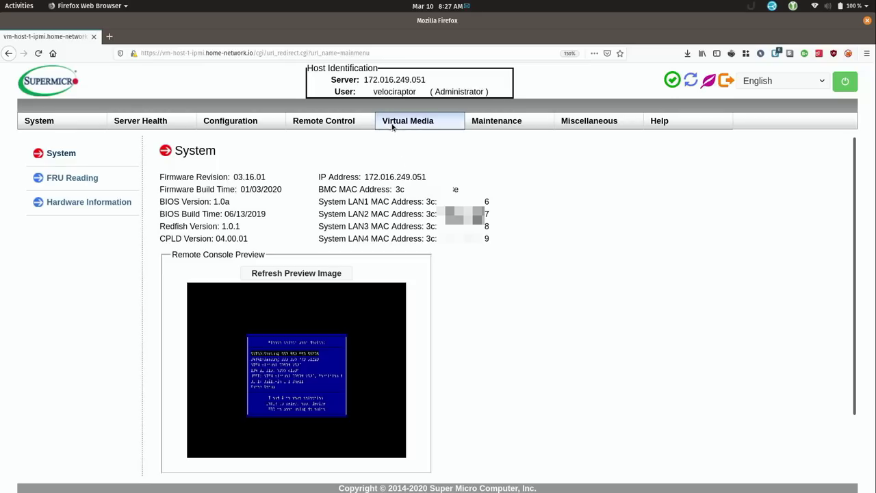
Check that Device 1 has \images\pve.iso mounted from share host storage.home-network.io
{"action": "mouse_move", "coordinate": [408, 121]}
{"action": "left_click", "coordinate": [398, 150]}
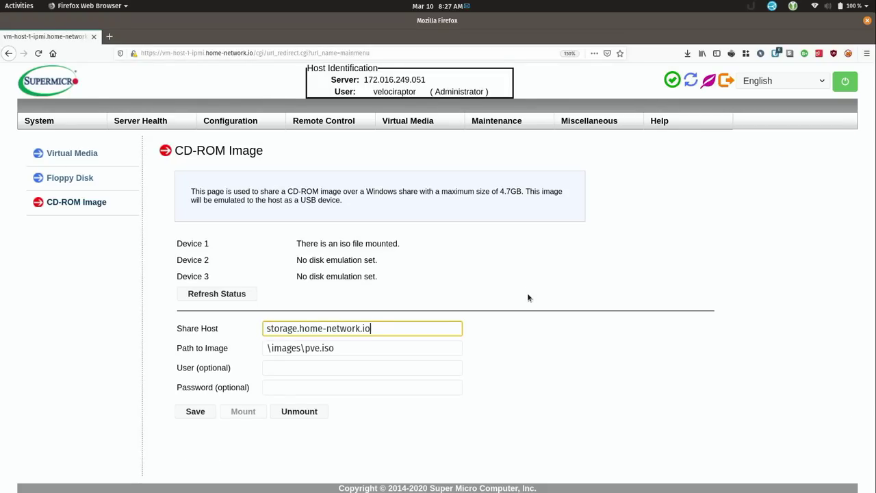
{"action": "left_click_drag", "start_coordinate": [301, 244], "coordinate": [393, 249]}
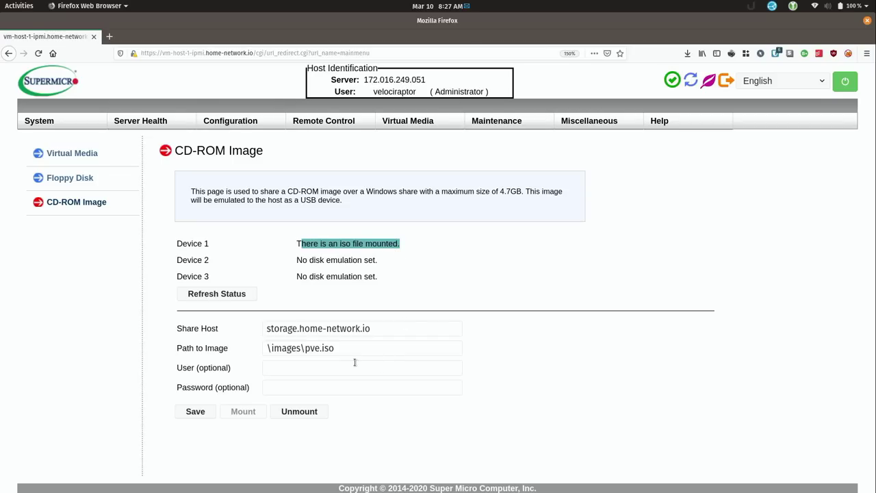
{"action": "triple_click", "coordinate": [392, 329]}
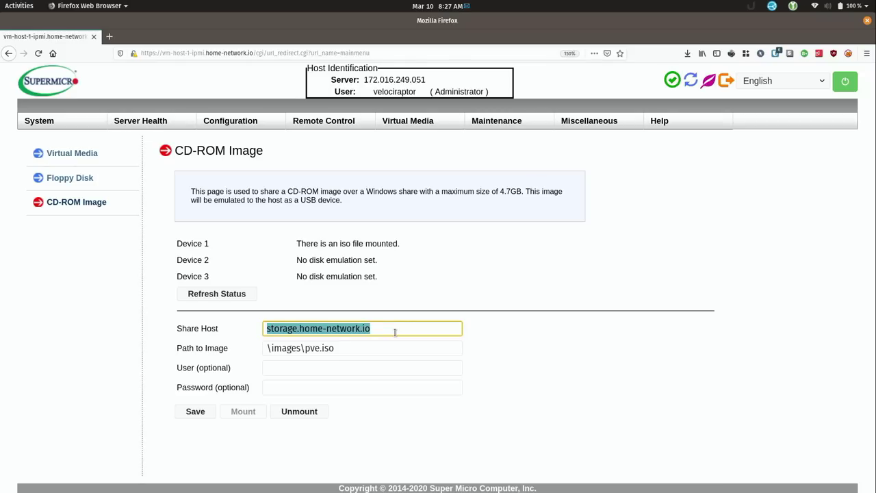
{"action": "triple_click", "coordinate": [364, 349]}
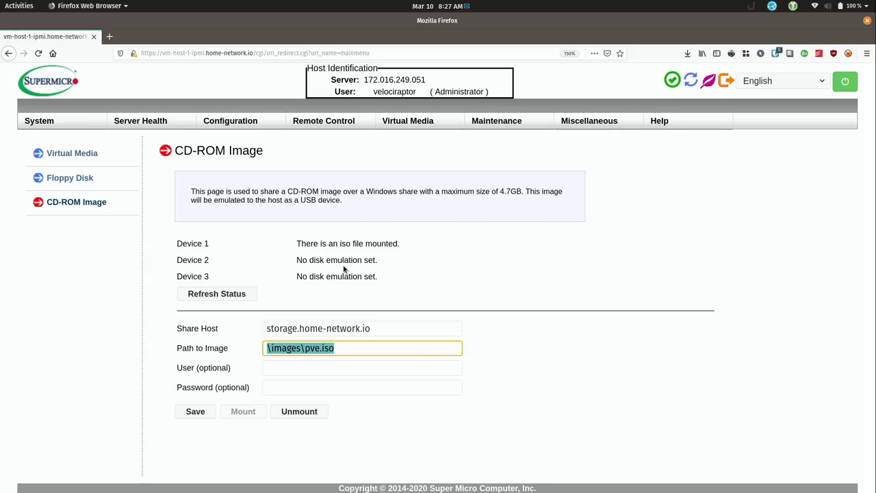
{"action": "triple_click", "coordinate": [375, 329]}
{"action": "mouse_move", "coordinate": [306, 123]}
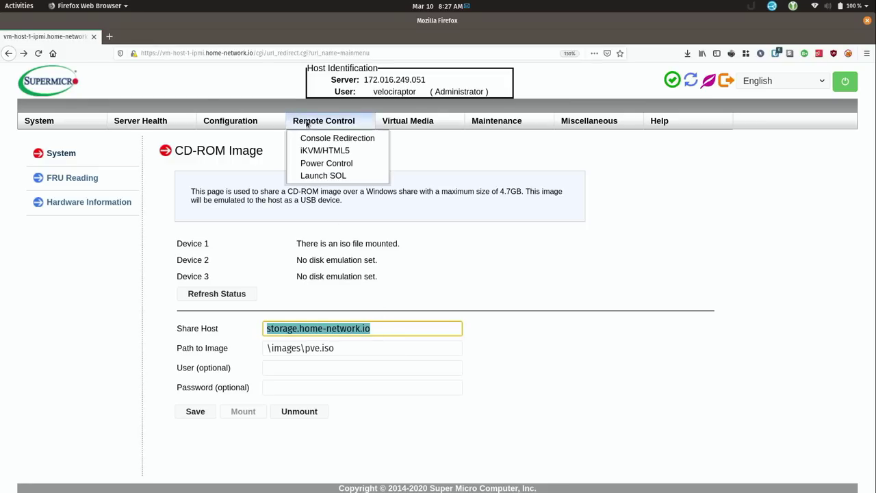
Launch the iKVM/HTML5 remote console, dismiss the recording warning, and switch to full screen
{"action": "left_click", "coordinate": [332, 152]}
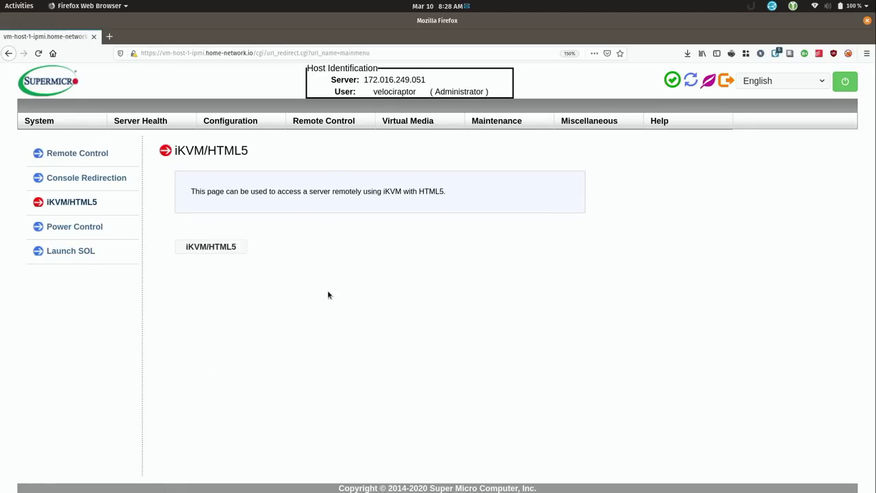
{"action": "left_click", "coordinate": [227, 252]}
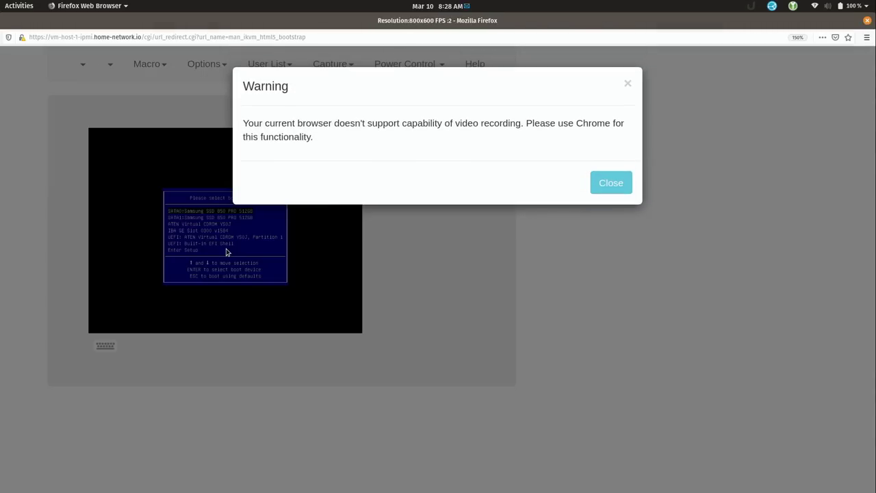
{"action": "left_click", "coordinate": [620, 182]}
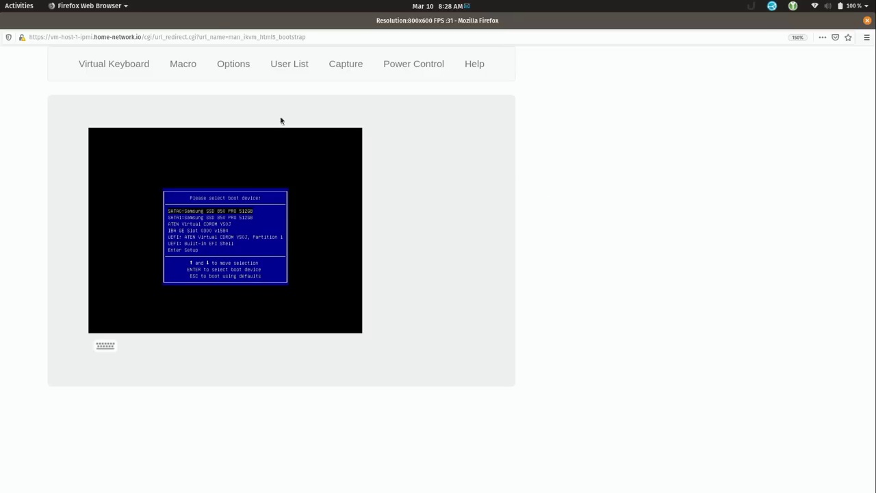
{"action": "left_click", "coordinate": [229, 65]}
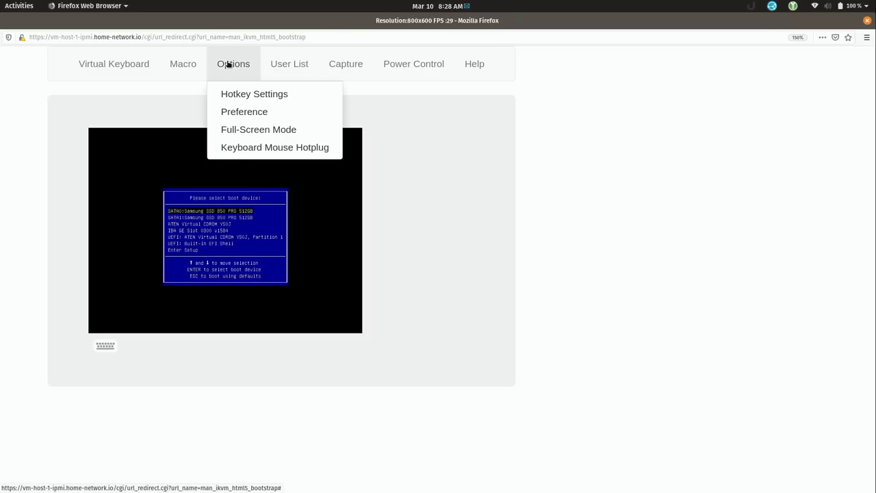
{"action": "left_click", "coordinate": [251, 131]}
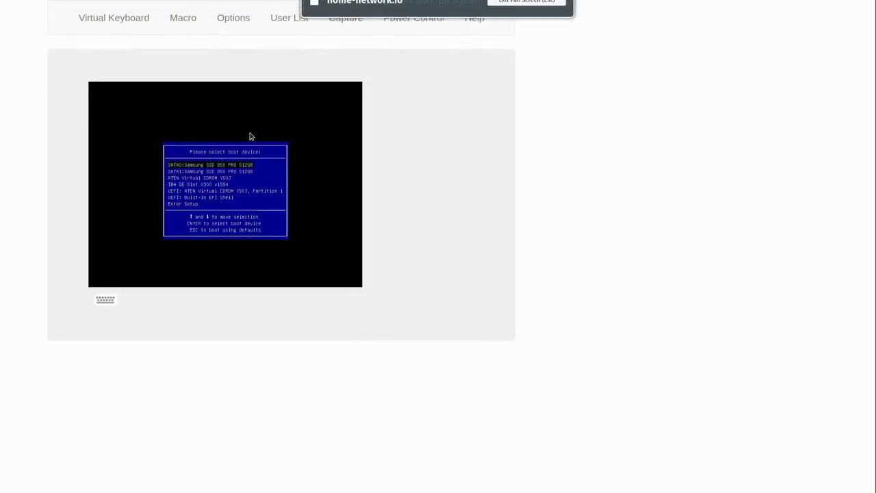
Raise the console display scale to 90% in Preferences
{"action": "left_click", "coordinate": [236, 23]}
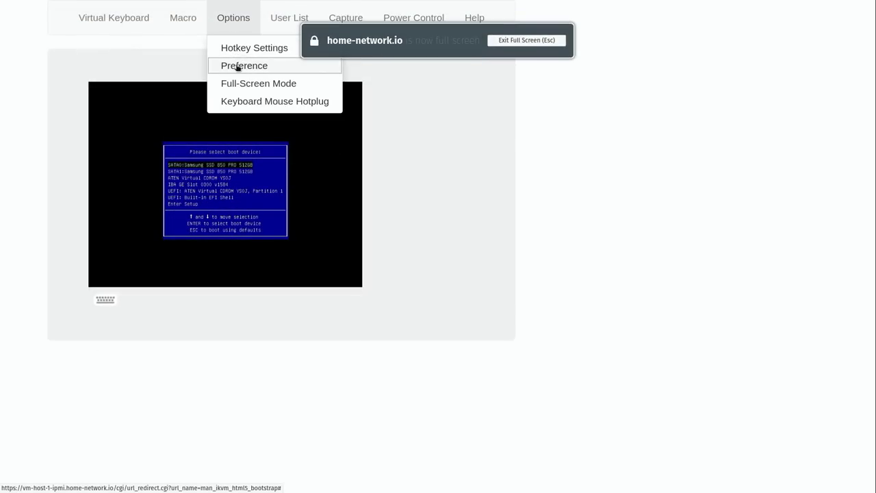
{"action": "left_click", "coordinate": [236, 66]}
{"action": "left_click_drag", "start_coordinate": [458, 160], "coordinate": [478, 160]}
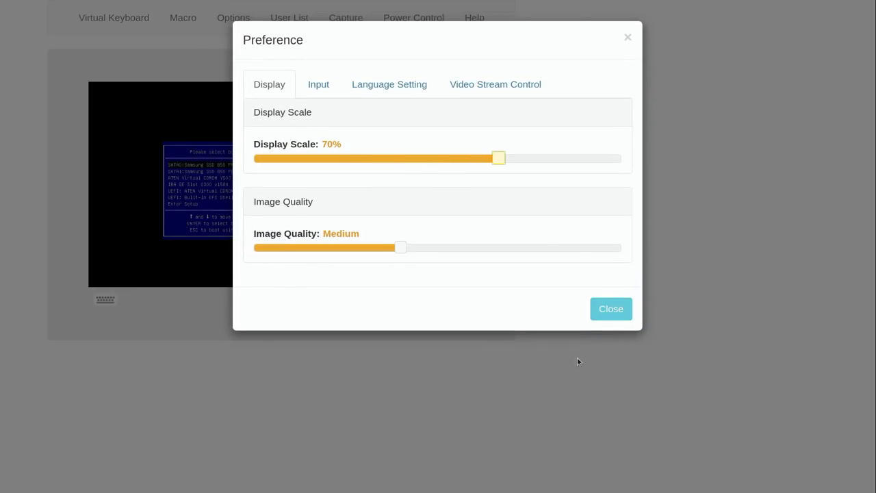
{"action": "left_click", "coordinate": [610, 314]}
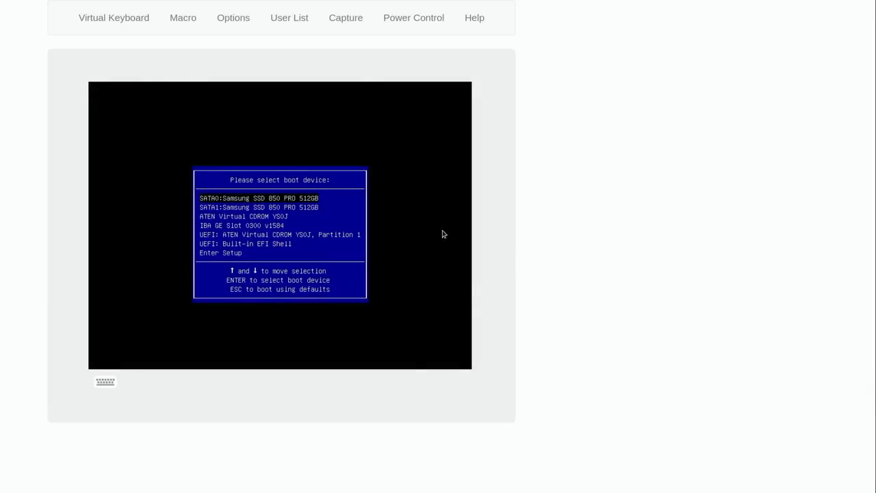
{"action": "left_click", "coordinate": [233, 17]}
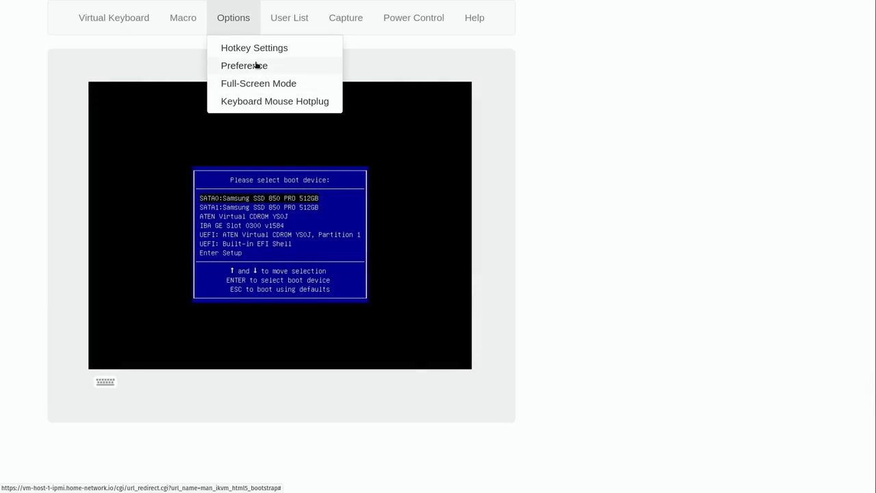
{"action": "left_click", "coordinate": [255, 67]}
{"action": "left_click", "coordinate": [564, 160]}
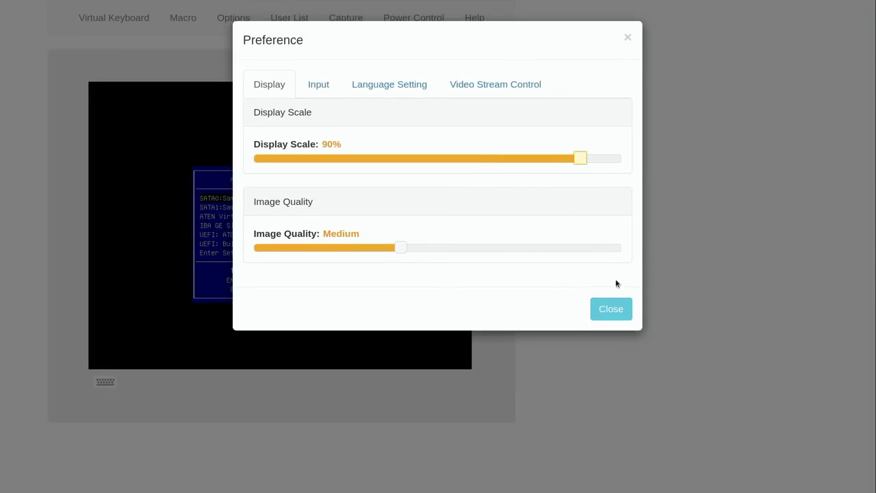
{"action": "left_click", "coordinate": [617, 311]}
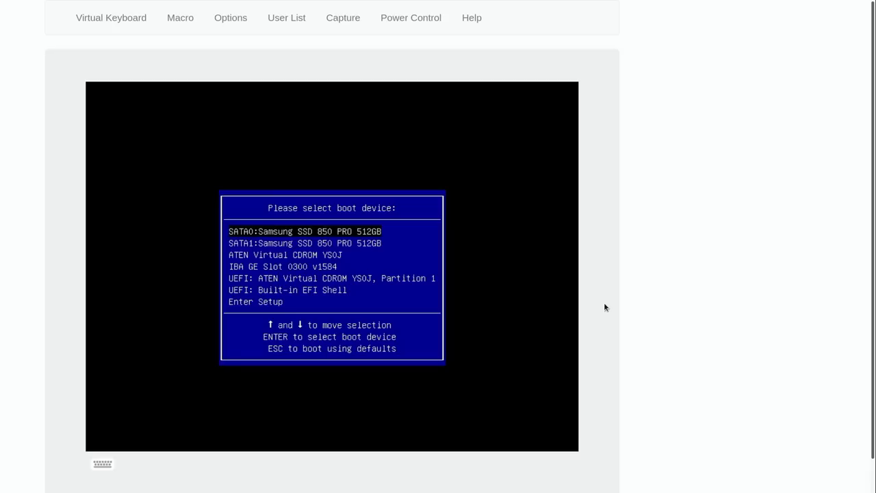
Boot the server from the ATEN Virtual CDROM in the boot device menu
{"action": "key", "text": "Down"}
{"action": "key", "text": "Down"}
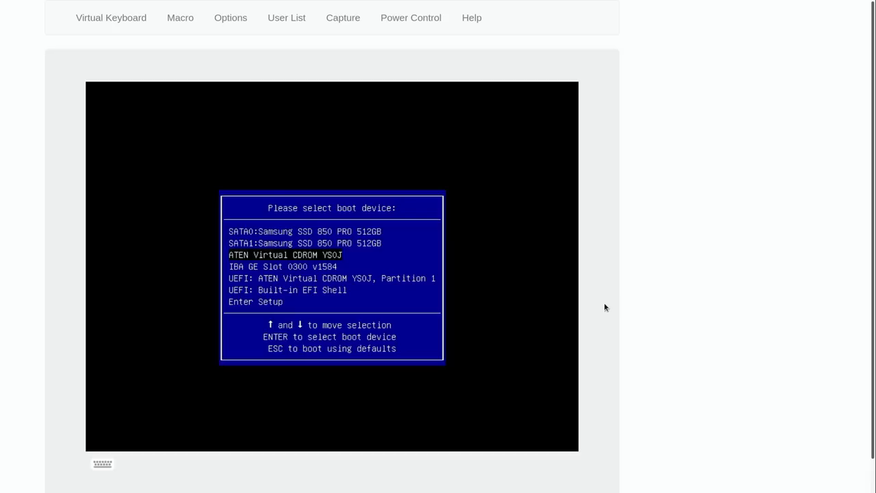
{"action": "key", "text": "Return"}
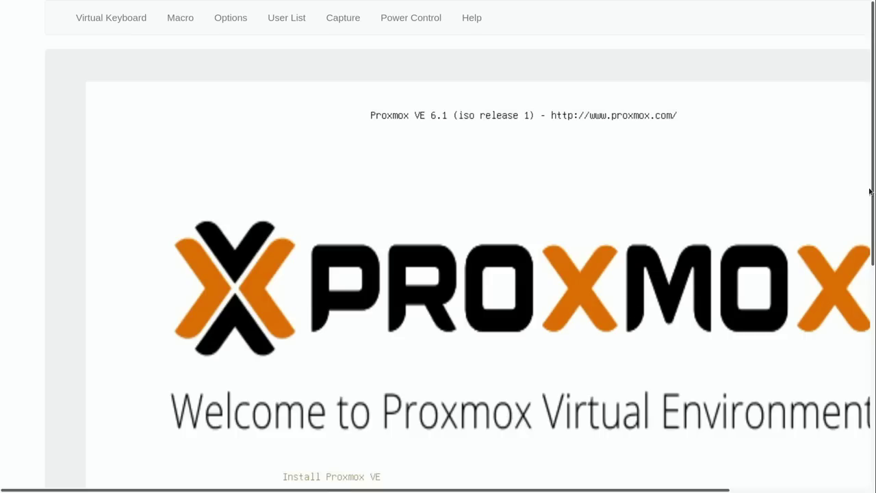
{"action": "left_click_drag", "start_coordinate": [873, 192], "coordinate": [873, 262]}
{"action": "scroll", "coordinate": [874, 262], "scroll_direction": "up", "scroll_amount": 4}
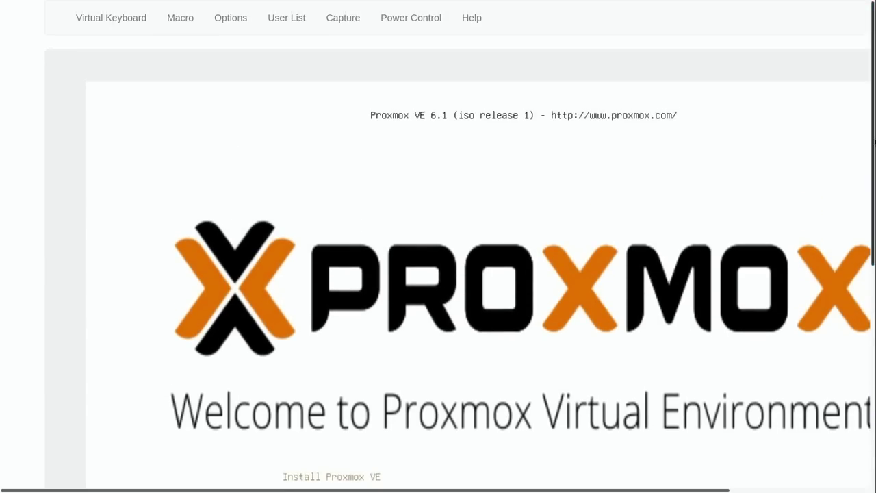
Shrink the console display scale to 70% and start 'Install Proxmox VE'
{"action": "left_click", "coordinate": [231, 18]}
{"action": "left_click", "coordinate": [236, 66]}
{"action": "left_click_drag", "start_coordinate": [382, 159], "coordinate": [499, 159]}
{"action": "left_click", "coordinate": [613, 310]}
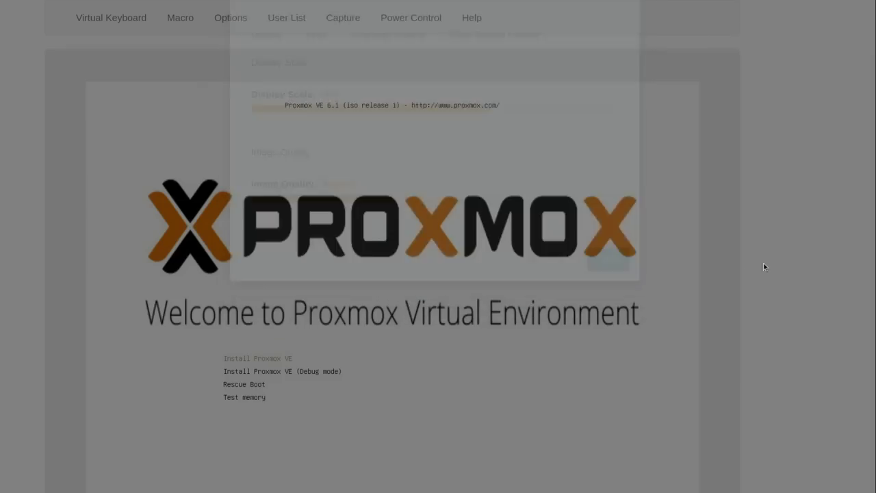
{"action": "scroll", "coordinate": [804, 276], "scroll_direction": "down", "scroll_amount": 1}
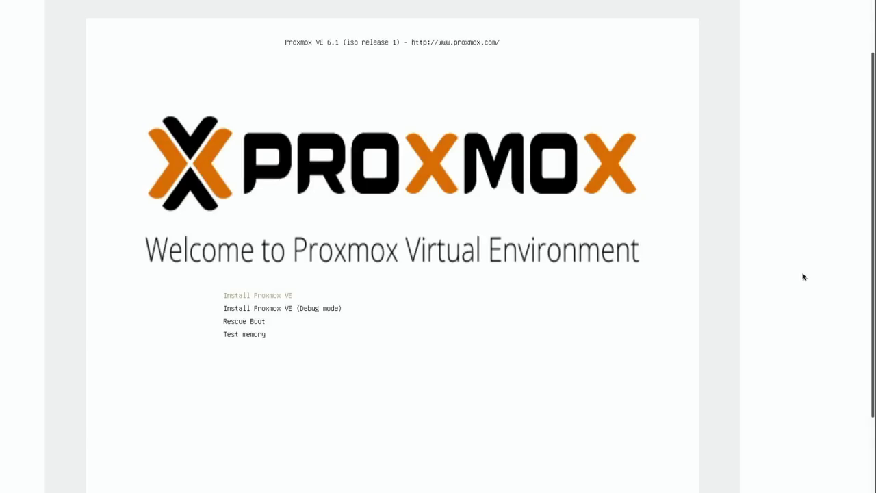
{"action": "key", "text": "Return"}
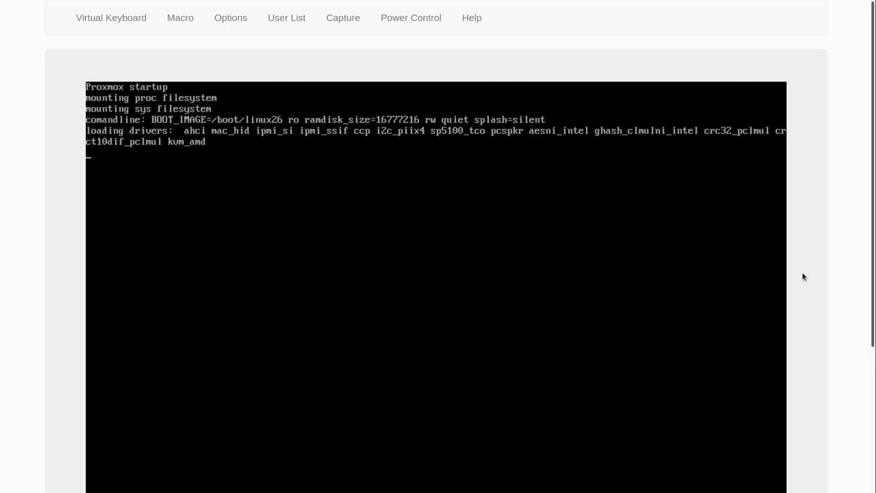
Scroll through the EULA, lower the console scale to 60%, and click 'I agree'
{"action": "left_click_drag", "start_coordinate": [874, 267], "coordinate": [875, 320]}
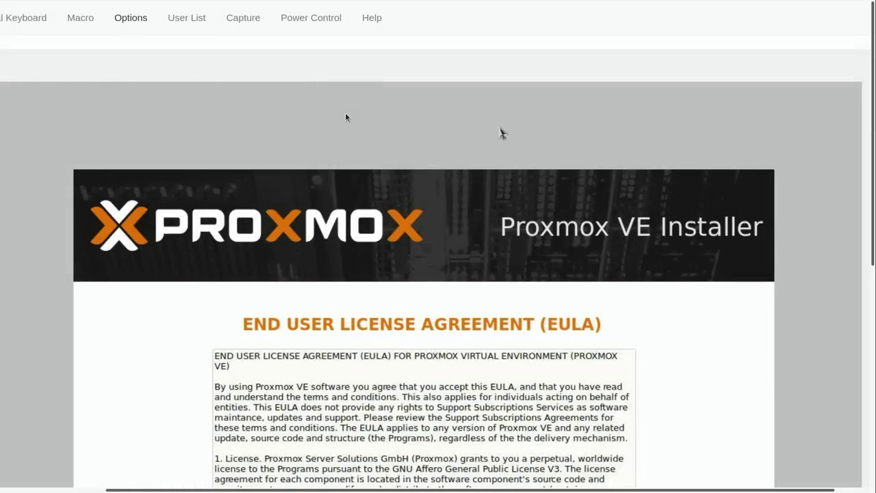
{"action": "left_click_drag", "start_coordinate": [874, 123], "coordinate": [875, 298]}
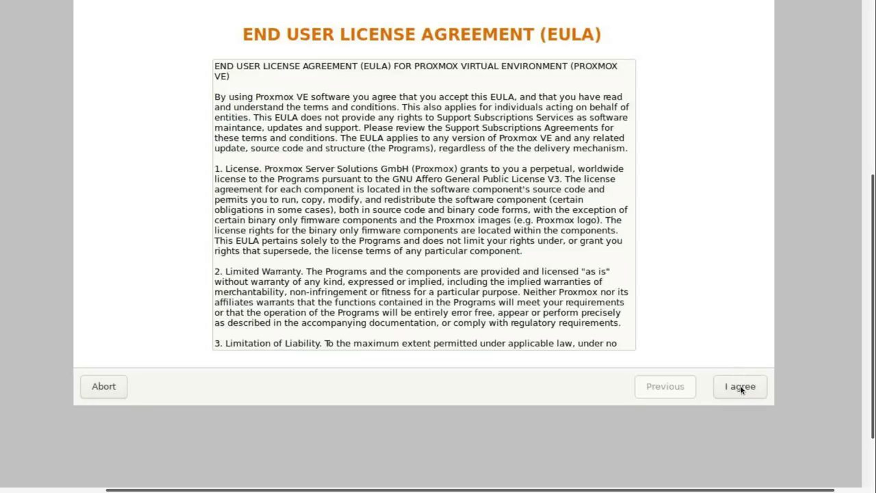
{"action": "left_click_drag", "start_coordinate": [870, 370], "coordinate": [868, 178]}
{"action": "left_click", "coordinate": [132, 19]}
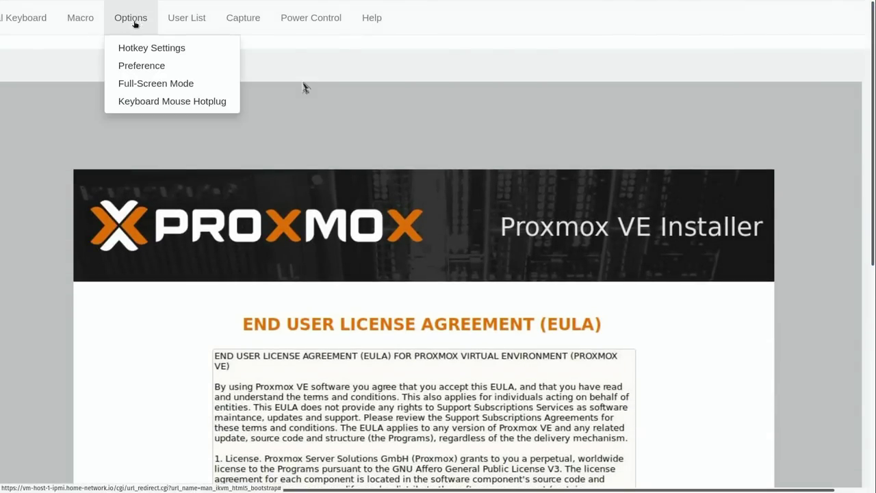
{"action": "left_click", "coordinate": [153, 66]}
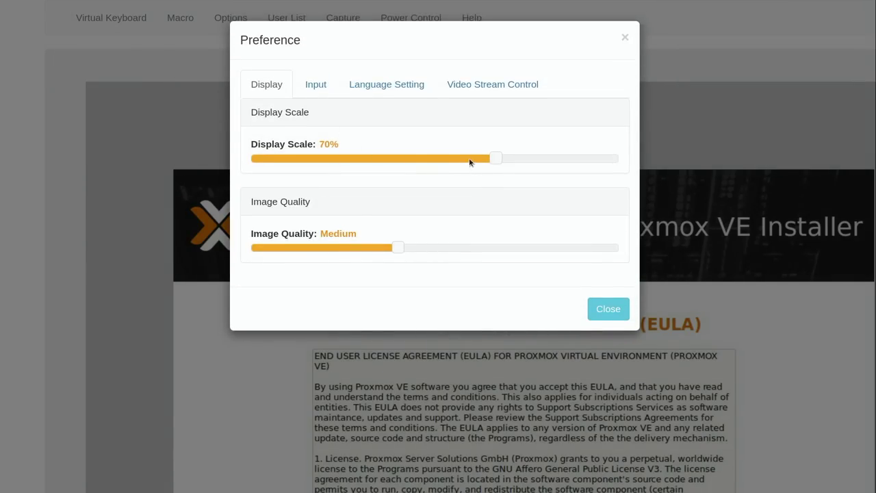
{"action": "left_click", "coordinate": [471, 160]}
{"action": "left_click", "coordinate": [607, 308]}
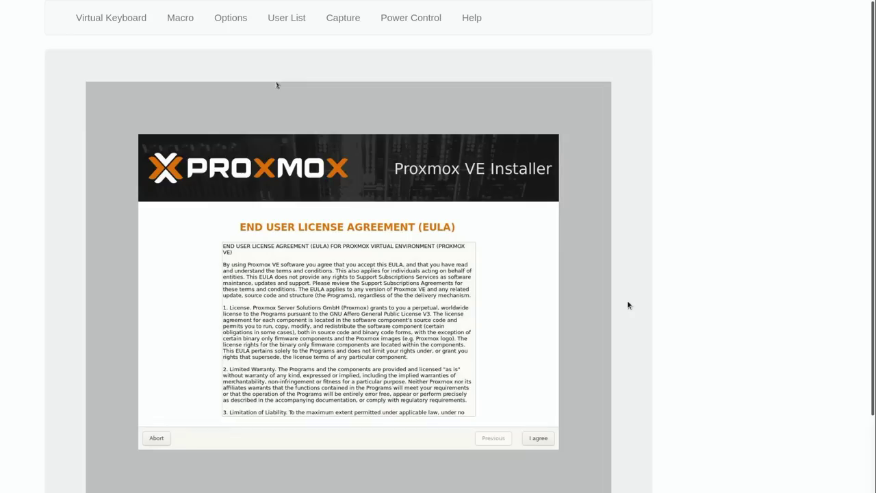
{"action": "left_click", "coordinate": [538, 439]}
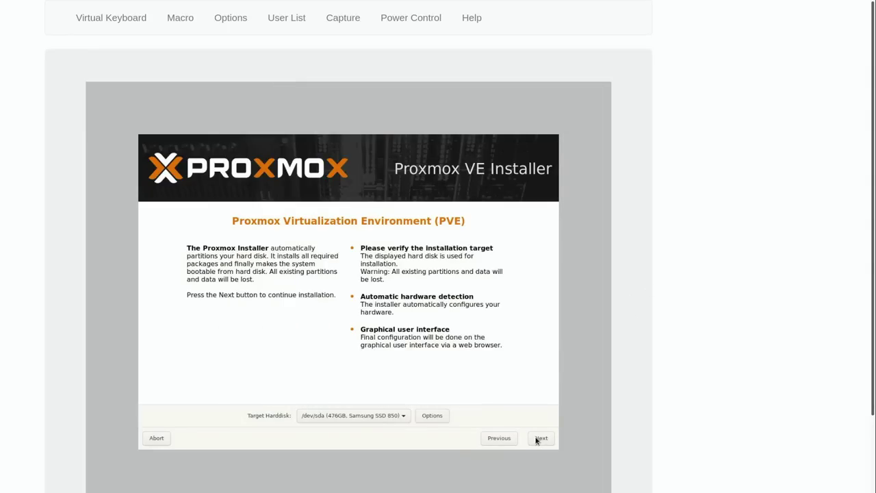
{"action": "left_click", "coordinate": [230, 11]}
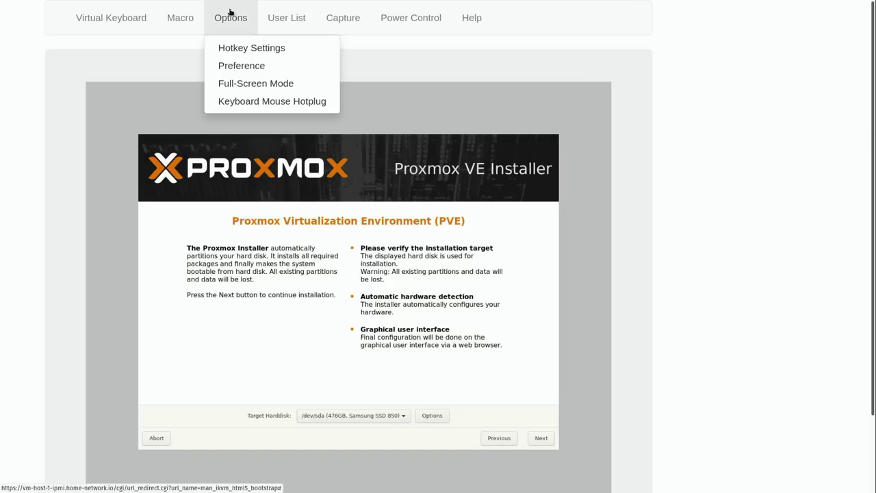
Raise the iKVM display scale from 60% to 80% in Preferences
{"action": "left_click", "coordinate": [241, 66]}
{"action": "left_click_drag", "start_coordinate": [472, 158], "coordinate": [537, 158]}
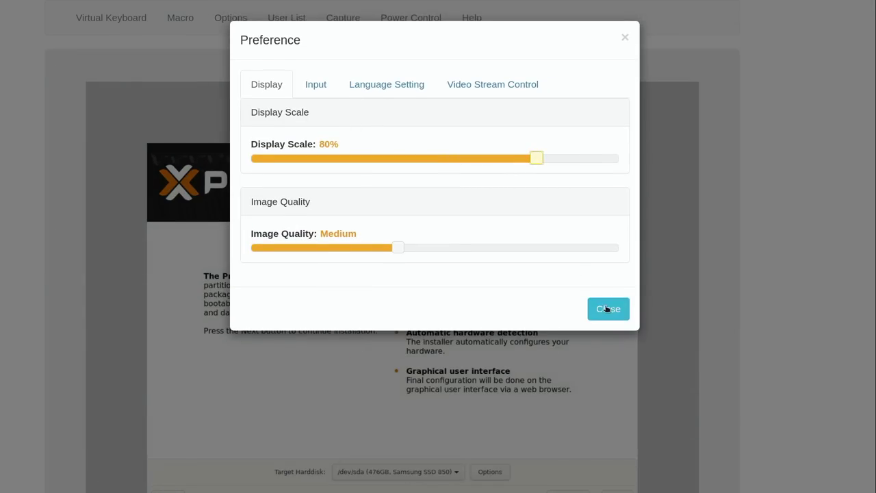
{"action": "left_click", "coordinate": [605, 309]}
{"action": "scroll", "coordinate": [783, 317], "scroll_direction": "down", "scroll_amount": 3}
{"action": "scroll", "coordinate": [783, 207], "scroll_direction": "down", "scroll_amount": 1}
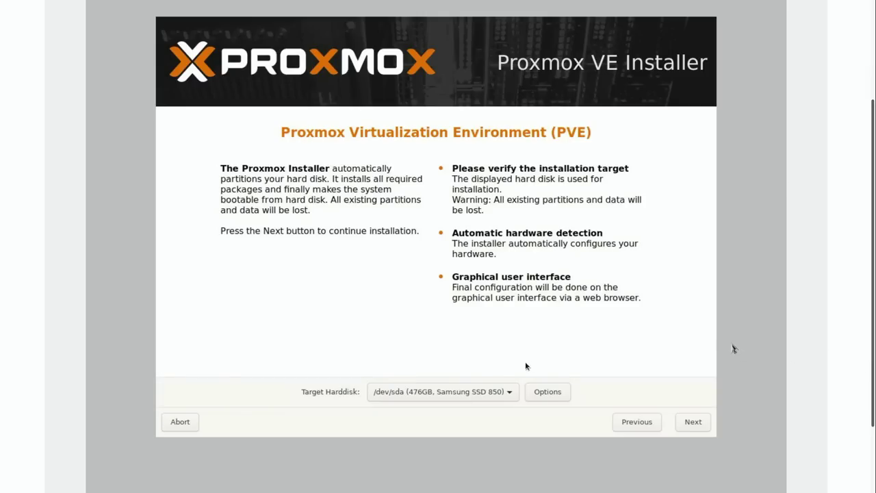
{"action": "left_click", "coordinate": [472, 390]}
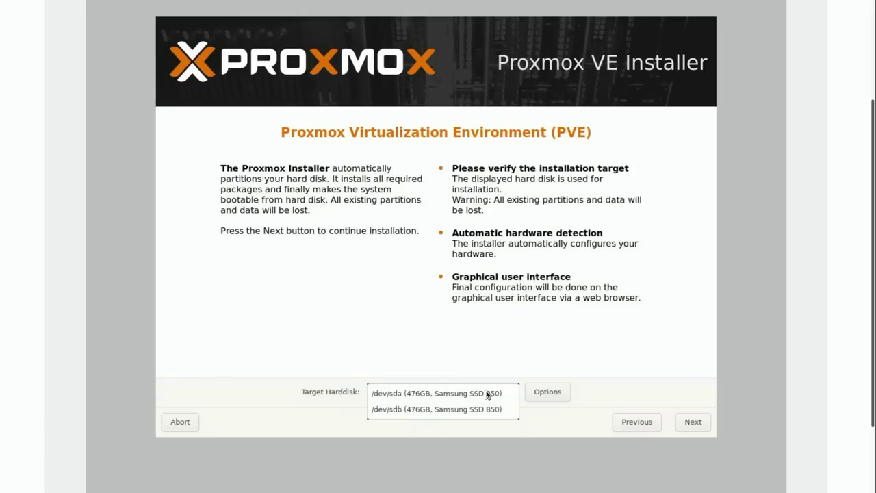
{"action": "left_click", "coordinate": [487, 394]}
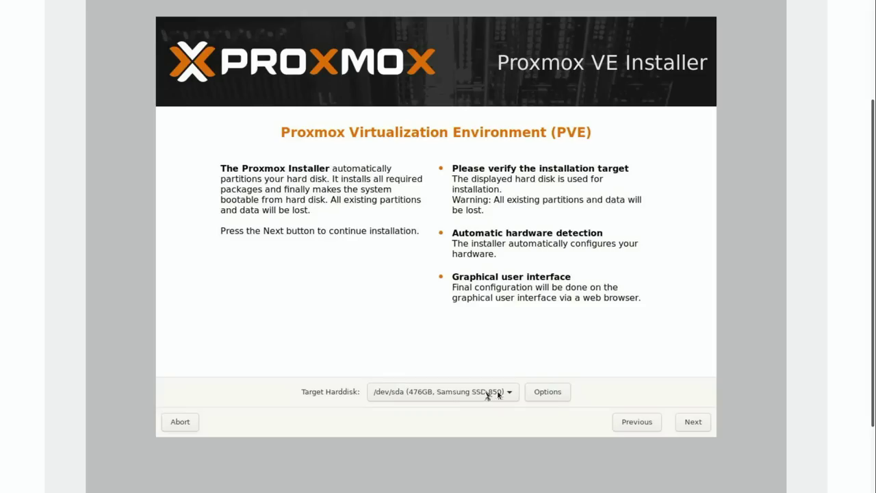
{"action": "left_click", "coordinate": [555, 396]}
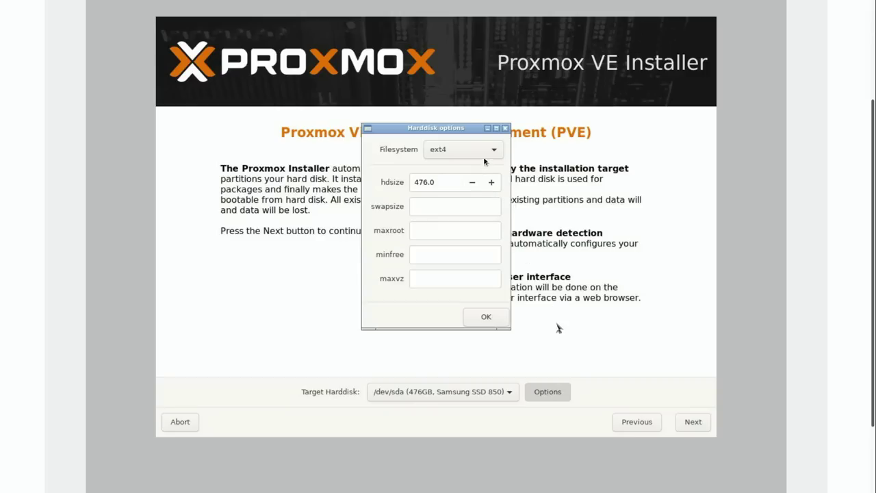
{"action": "left_click", "coordinate": [484, 154]}
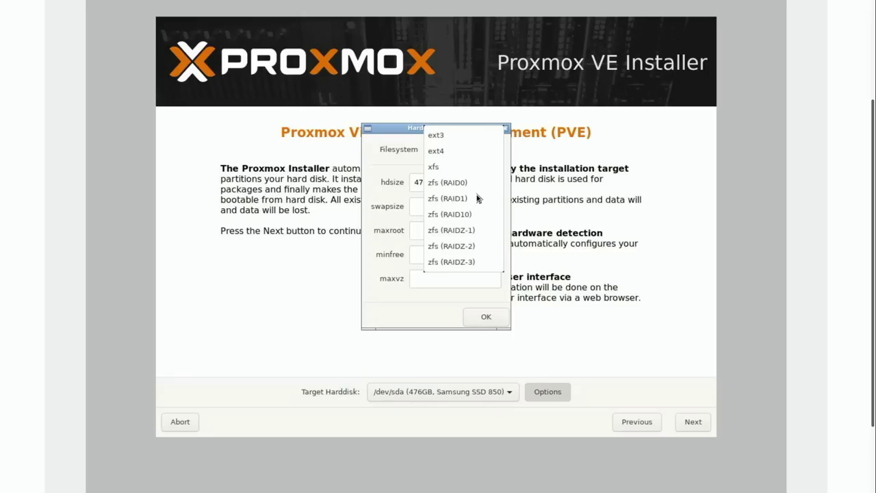
{"action": "left_click", "coordinate": [454, 152]}
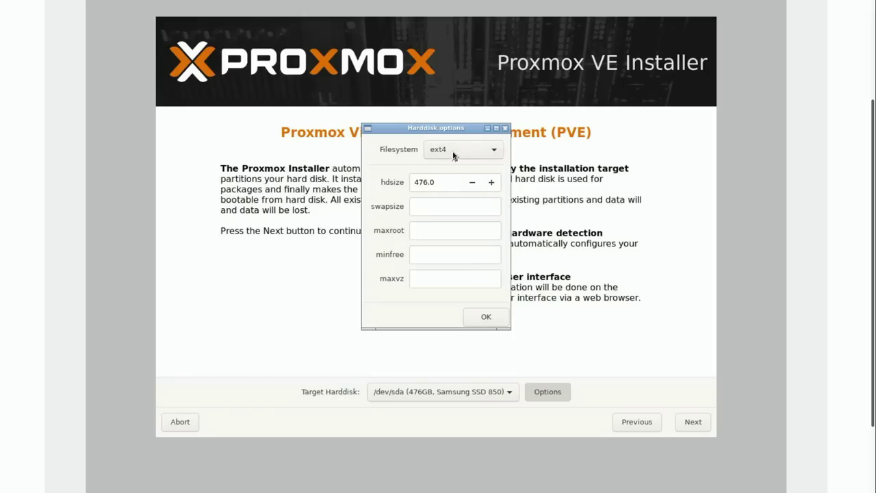
{"action": "left_click", "coordinate": [485, 319]}
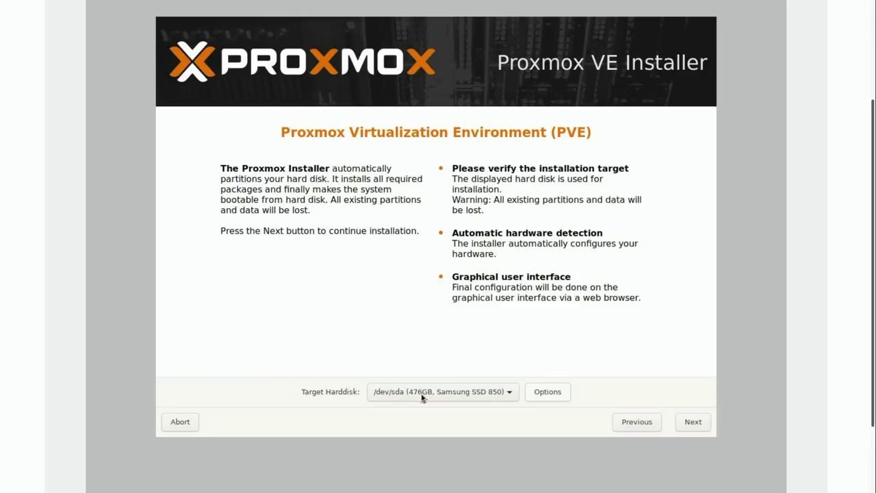
{"action": "left_click", "coordinate": [706, 424]}
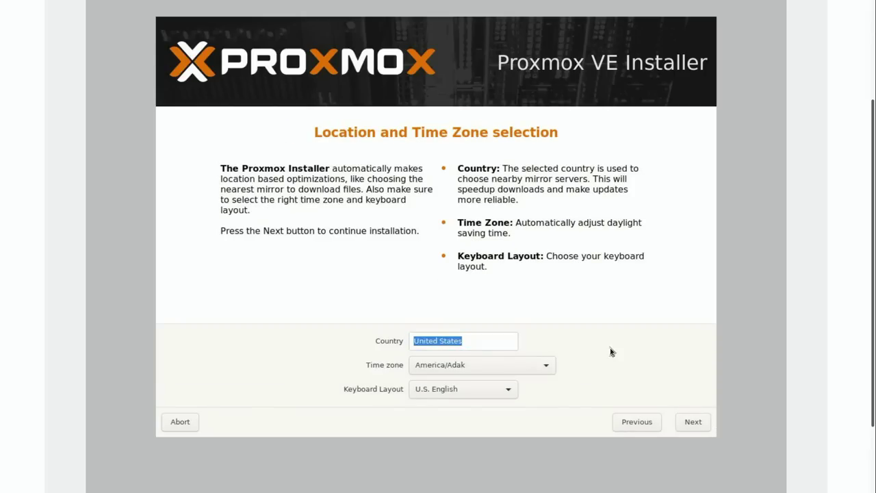
Pick America/Detroit as the installer's time zone and proceed
{"action": "left_click", "coordinate": [538, 368]}
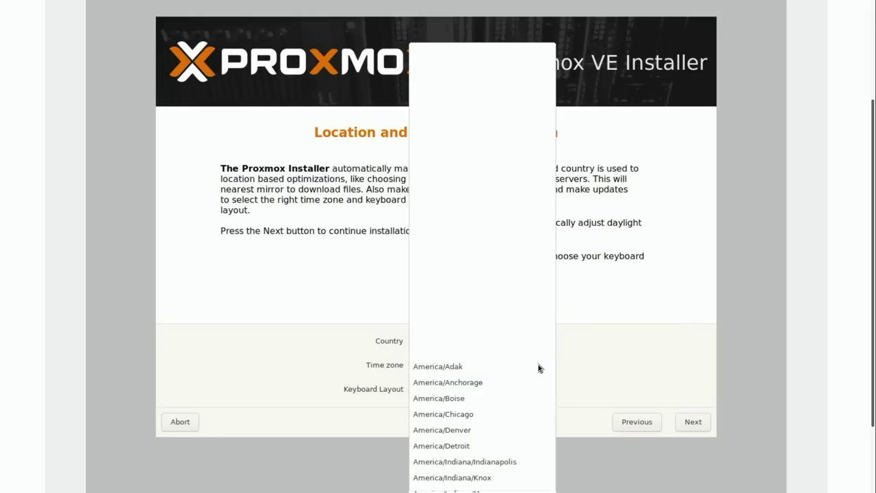
{"action": "left_click", "coordinate": [468, 447]}
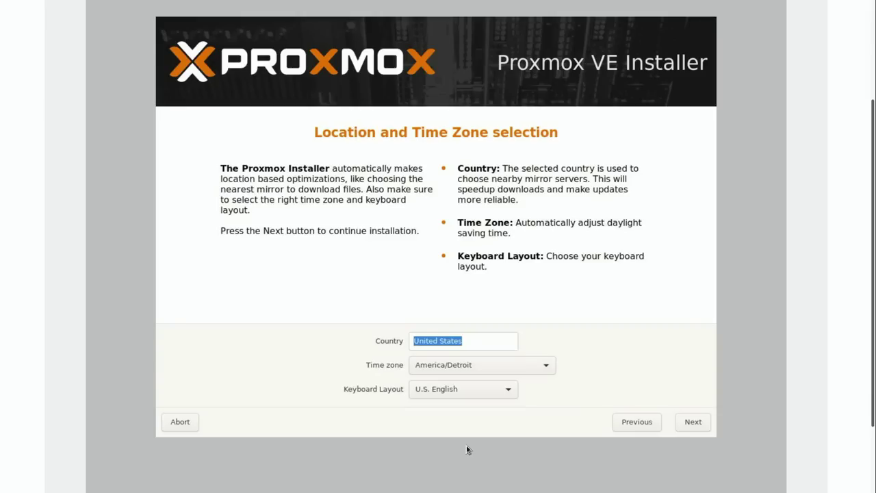
{"action": "left_click", "coordinate": [694, 423]}
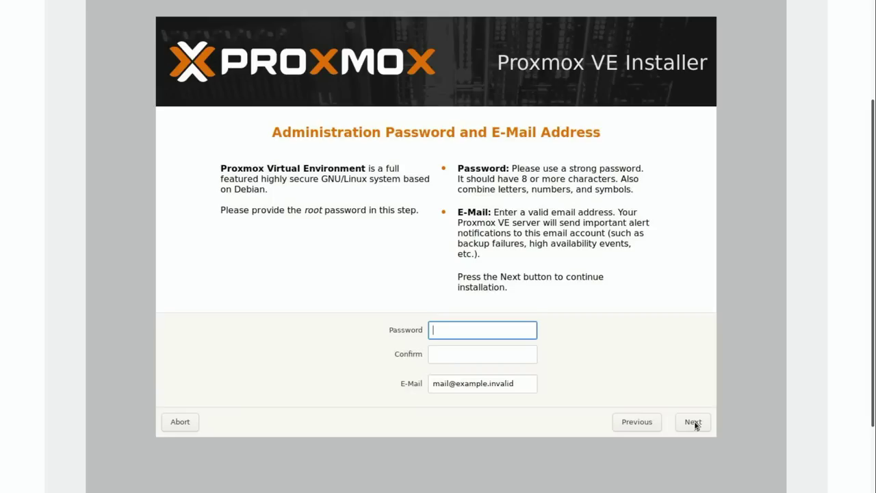
Enter and confirm the root password, replace the placeholder e-mail with the admin address, and continue
{"action": "type", "text": "password1"}
{"action": "key", "text": "Tab"}
{"action": "type", "text": "passw"}
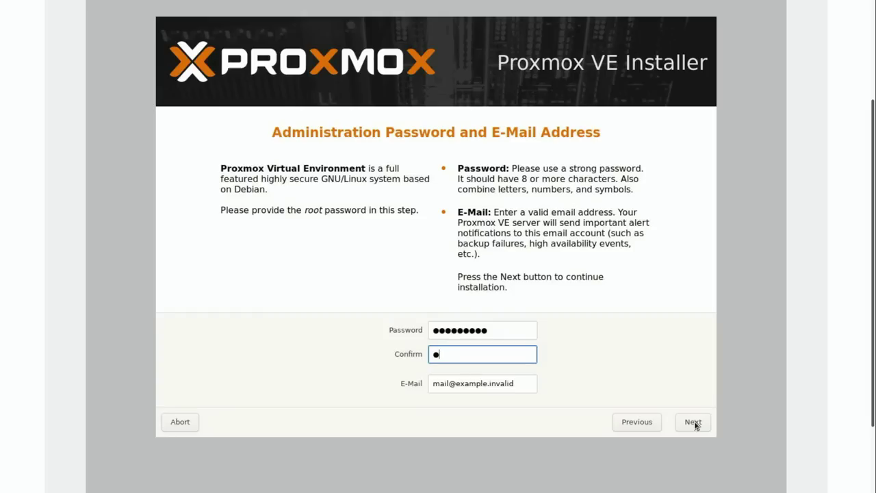
{"action": "type", "text": "ord1"}
{"action": "left_click", "coordinate": [529, 387]}
{"action": "key", "text": "BackSpace"}
{"action": "key", "text": "BackSpace"}
{"action": "key", "text": "BackSpace"}
{"action": "key", "text": "BackSpace"}
{"action": "key", "text": "BackSpace"}
{"action": "key", "text": "BackSpace"}
{"action": "key", "text": "BackSpace"}
{"action": "key", "text": "BackSpace"}
{"action": "key", "text": "BackSpace"}
{"action": "key", "text": "BackSpace"}
{"action": "key", "text": "BackSpace"}
{"action": "key", "text": "BackSpace"}
{"action": "key", "text": "BackSpace"}
{"action": "key", "text": "BackSpace"}
{"action": "key", "text": "BackSpace"}
{"action": "key", "text": "BackSpace"}
{"action": "key", "text": "BackSpace"}
{"action": "key", "text": "BackSpace"}
{"action": "key", "text": "BackSpace"}
{"action": "key", "text": "BackSpace"}
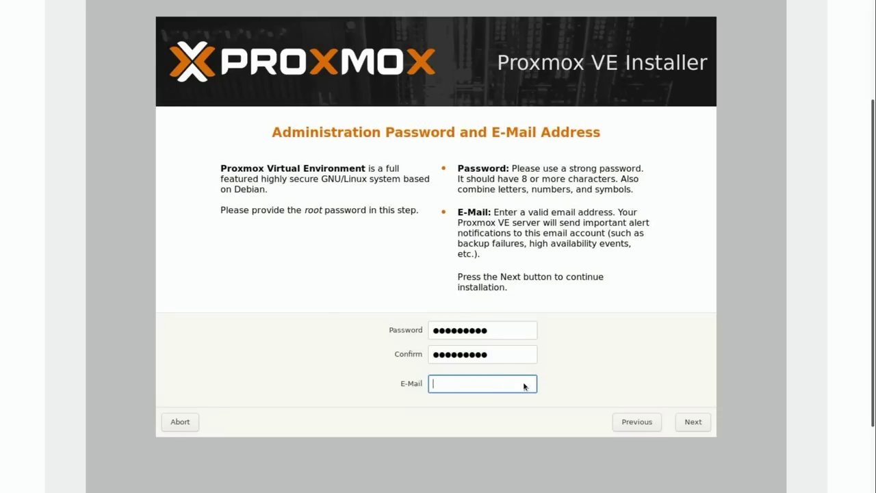
{"action": "type", "text": "admin@example."}
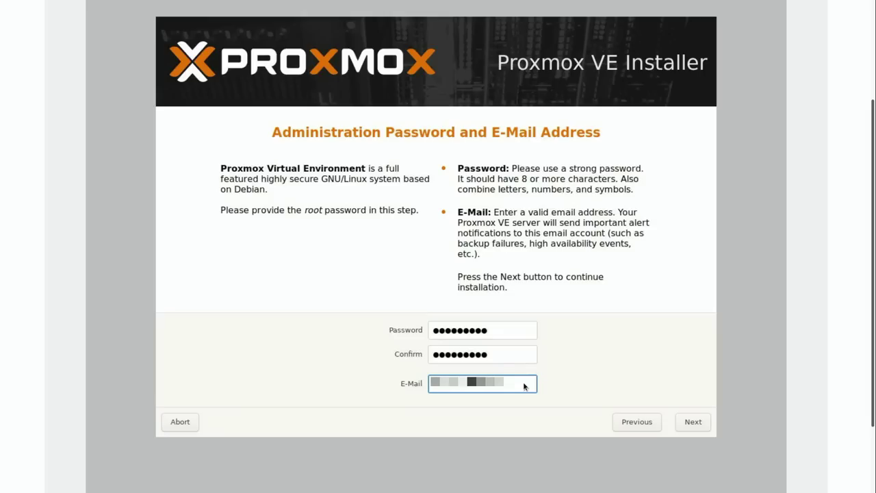
{"action": "left_click", "coordinate": [691, 422]}
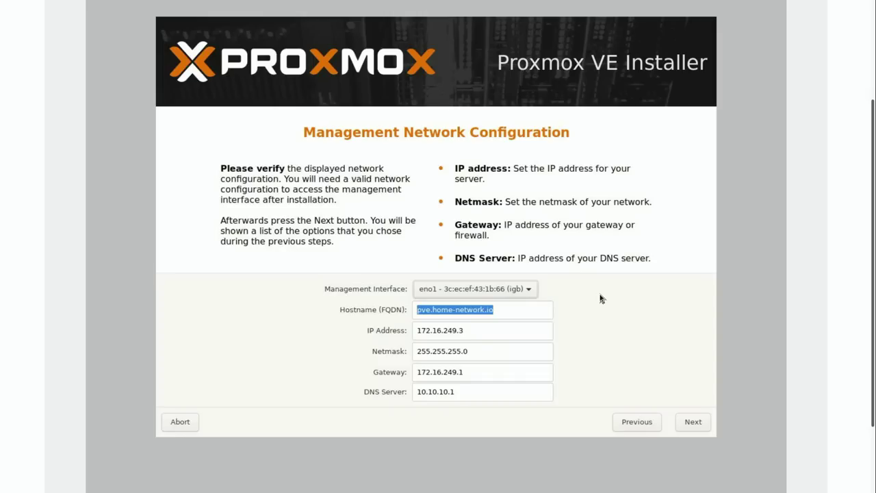
Keep eno1 as the management interface and verify the IP address 172.16.249.3
{"action": "left_click", "coordinate": [440, 293]}
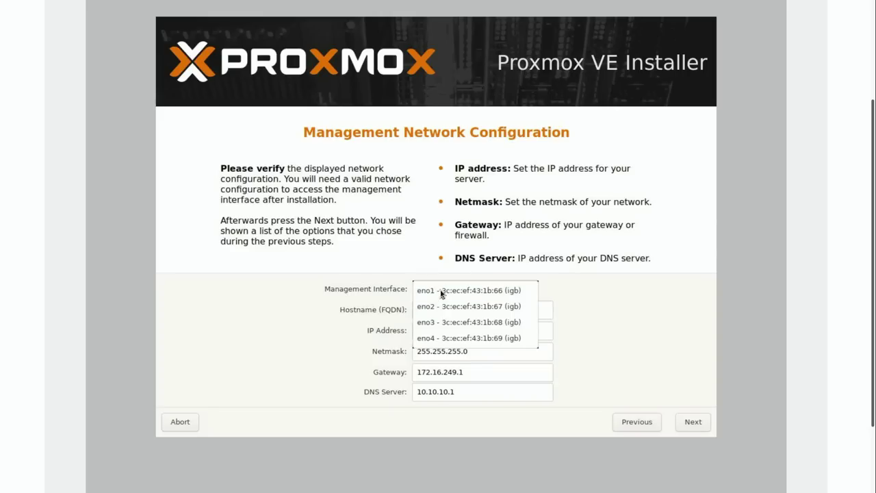
{"action": "left_click", "coordinate": [593, 318]}
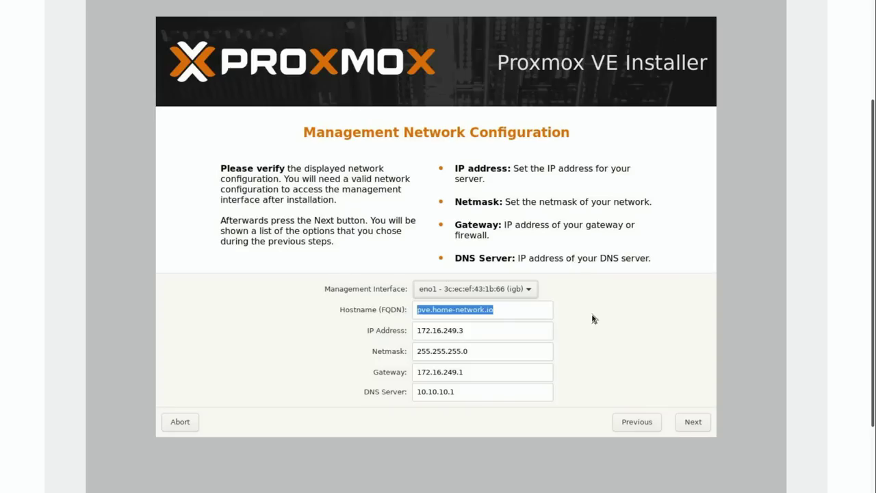
{"action": "left_click", "coordinate": [524, 332]}
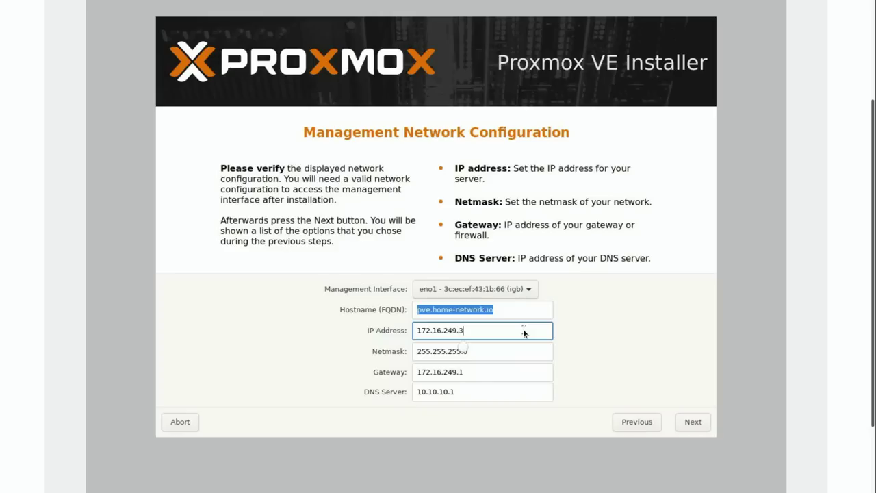
Replace the DNS server 10.10.10.1 with 172.16.249.1 and proceed to the Summary
{"action": "left_click", "coordinate": [504, 389]}
{"action": "key", "text": "BackSpace"}
{"action": "key", "text": "BackSpace"}
{"action": "key", "text": "BackSpace"}
{"action": "key", "text": "BackSpace"}
{"action": "key", "text": "BackSpace"}
{"action": "key", "text": "BackSpace"}
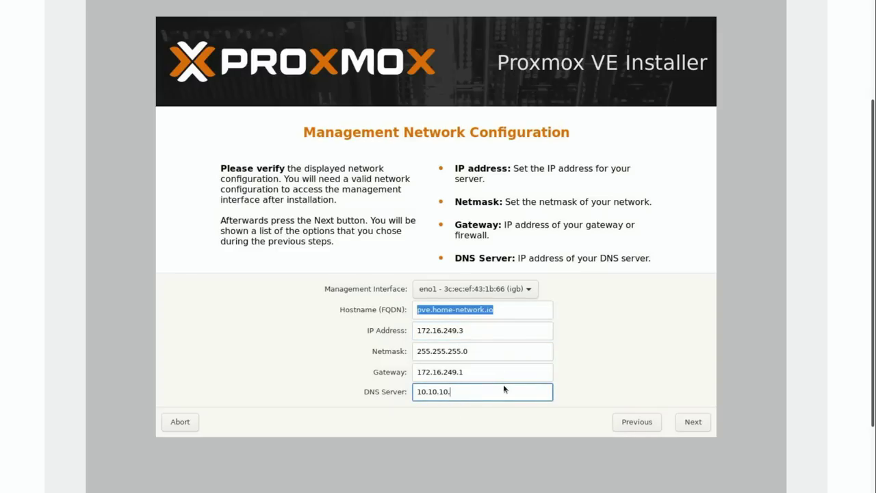
{"action": "key", "text": "BackSpace"}
{"action": "key", "text": "BackSpace"}
{"action": "key", "text": "BackSpace"}
{"action": "type", "text": "72.16.249.1"}
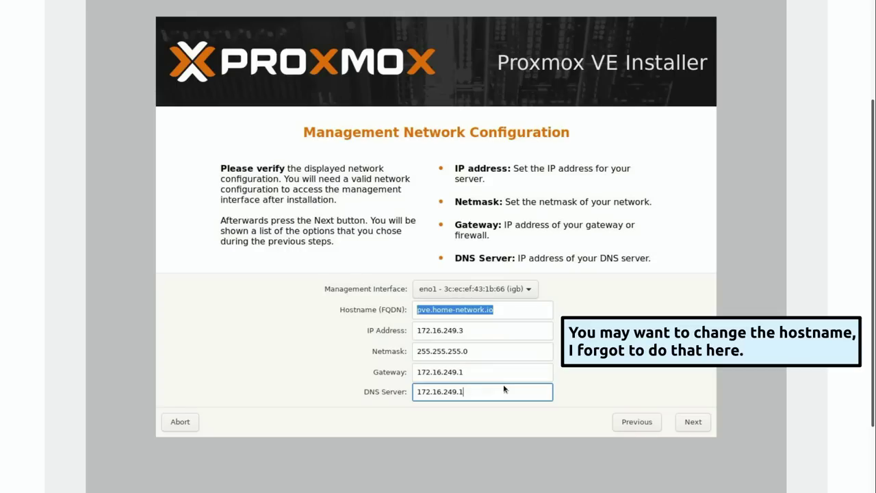
{"action": "left_click", "coordinate": [688, 423]}
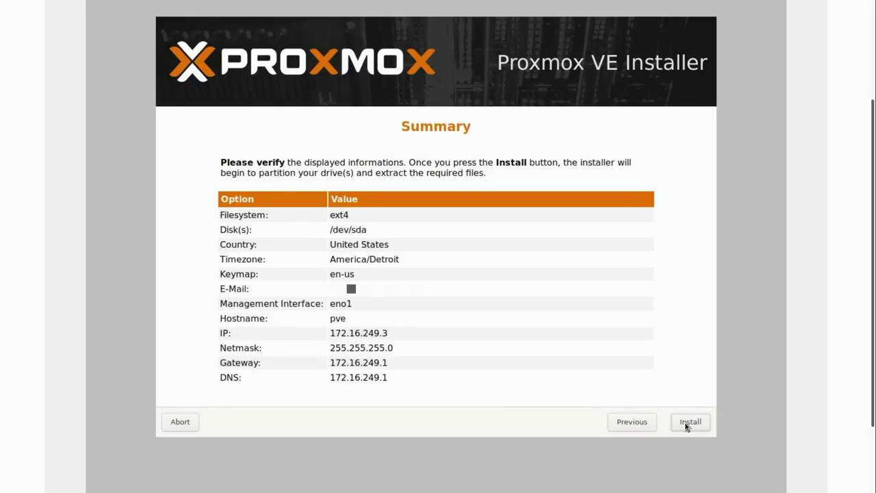
Install Proxmox VE to /dev/sda, reboot the server, and exit the fullscreen console view
{"action": "left_click", "coordinate": [688, 423]}
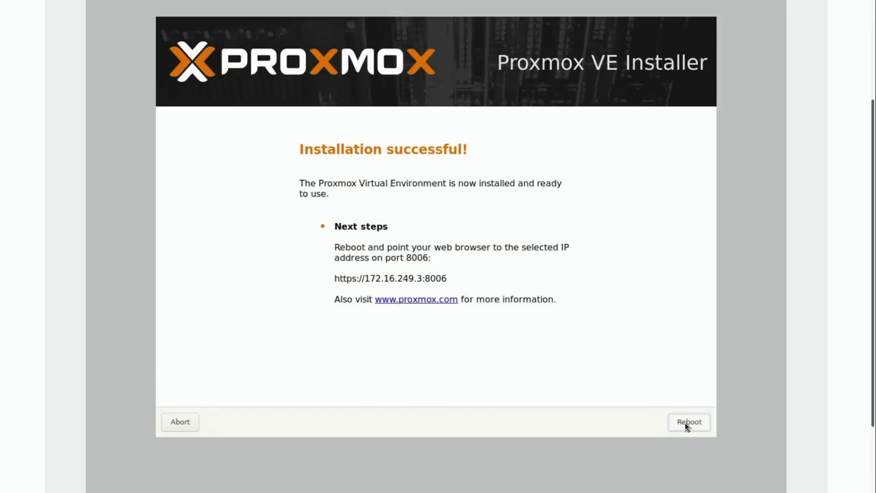
{"action": "left_click", "coordinate": [688, 423]}
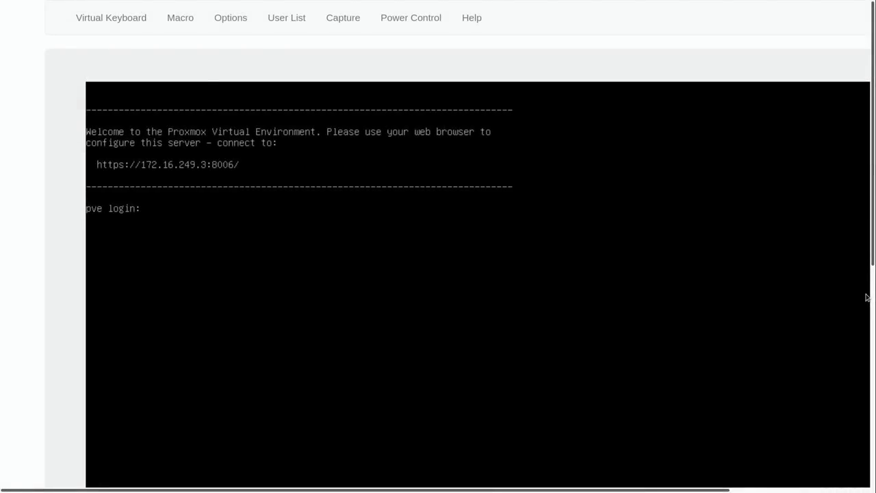
{"action": "key", "text": "F11"}
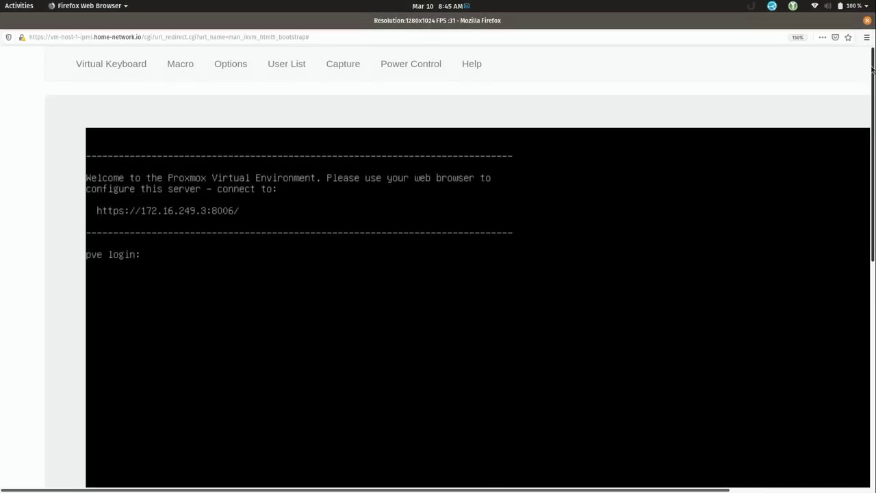
Close the iKVM remote console window and open a new empty browser tab
{"action": "left_click", "coordinate": [866, 22]}
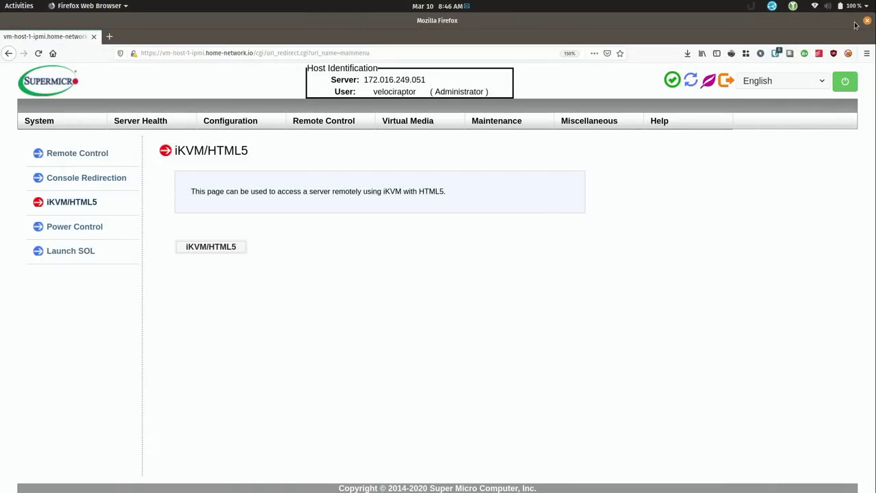
{"action": "left_click", "coordinate": [110, 37]}
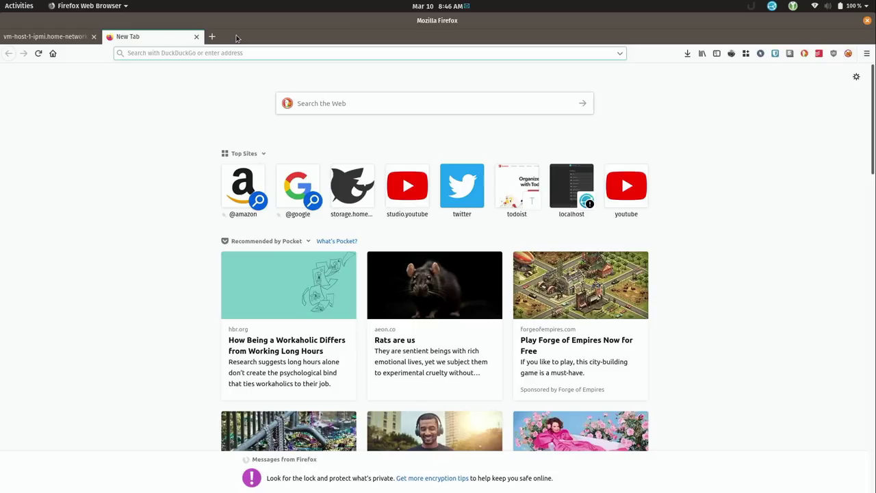
{"action": "type", "text": "https://vm-host-1.home-network.io:8006"}
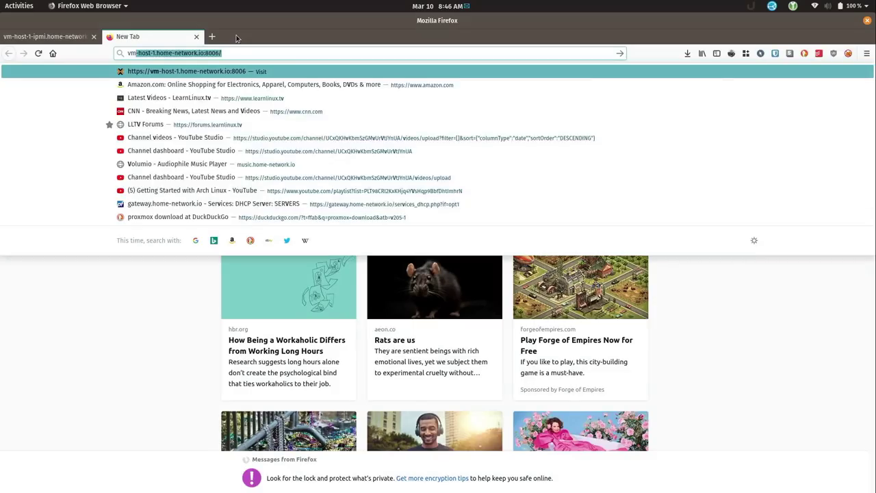
{"action": "key", "text": "Return"}
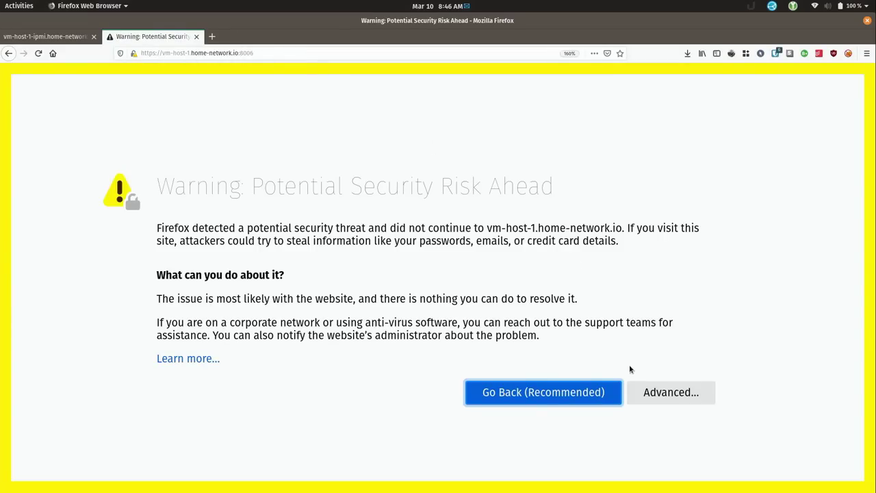
{"action": "left_click", "coordinate": [685, 393]}
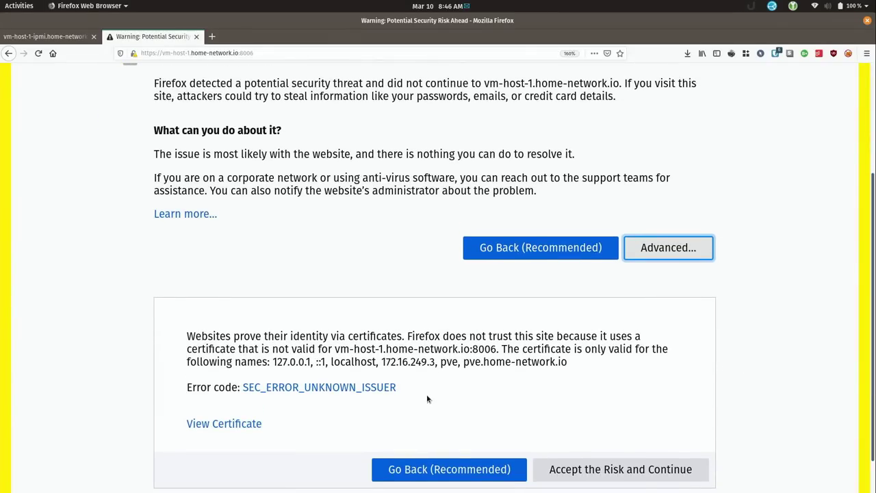
{"action": "left_click", "coordinate": [609, 471]}
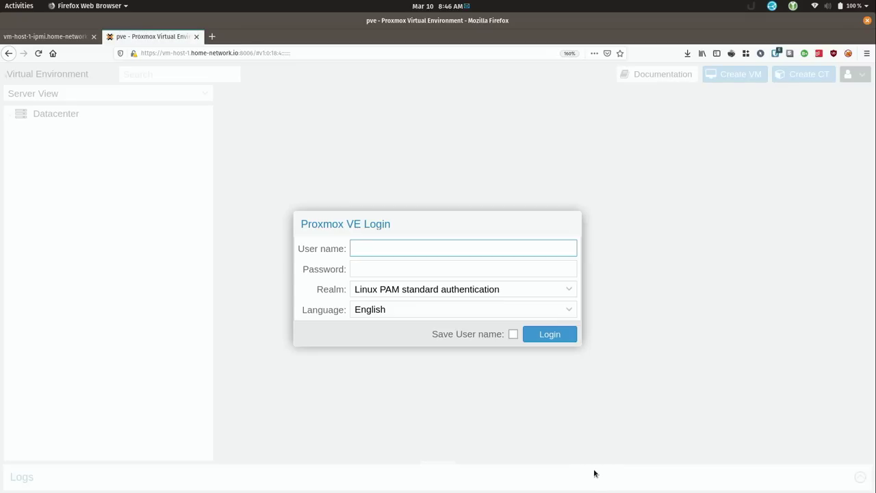
Log in as root with the root password and dismiss the no-subscription notice
{"action": "type", "text": "root"}
{"action": "key", "text": "Tab"}
{"action": "type", "text": "********"}
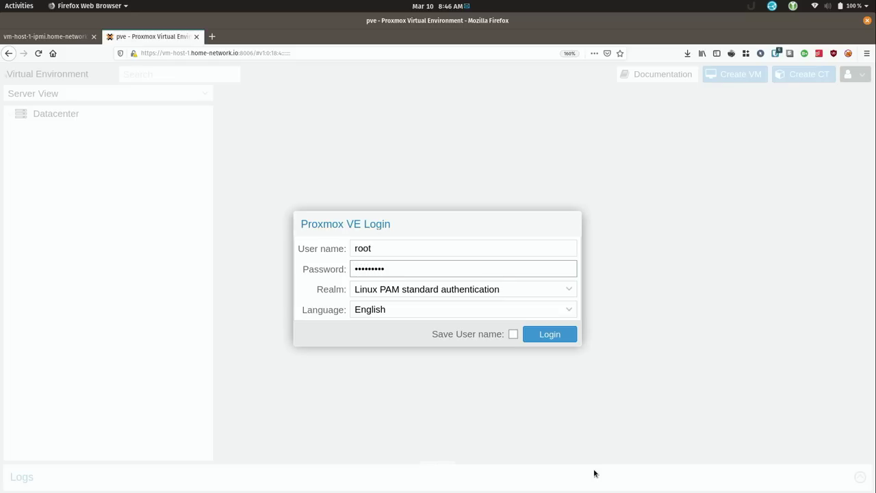
{"action": "key", "text": "Return"}
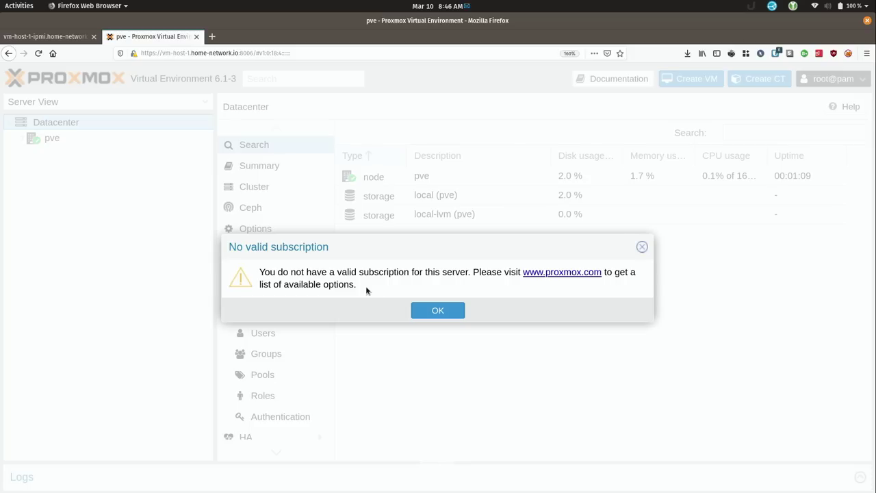
{"action": "left_click", "coordinate": [431, 312]}
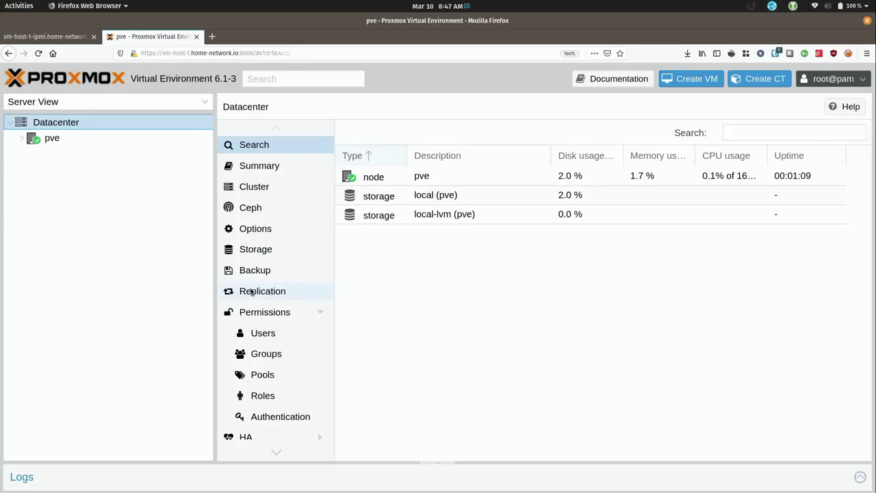
In a new tab, open vm-host-2's Proxmox interface and log in as root
{"action": "left_click", "coordinate": [213, 36]}
{"action": "type", "text": "vm-"}
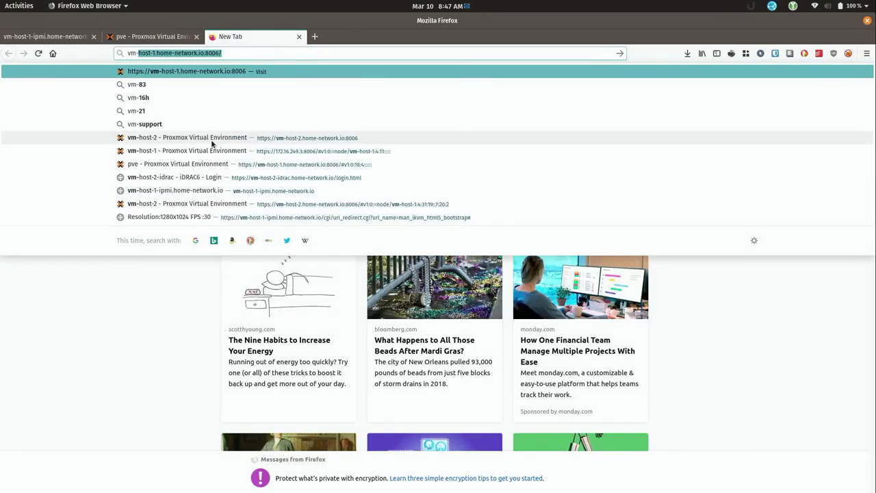
{"action": "left_click", "coordinate": [209, 137]}
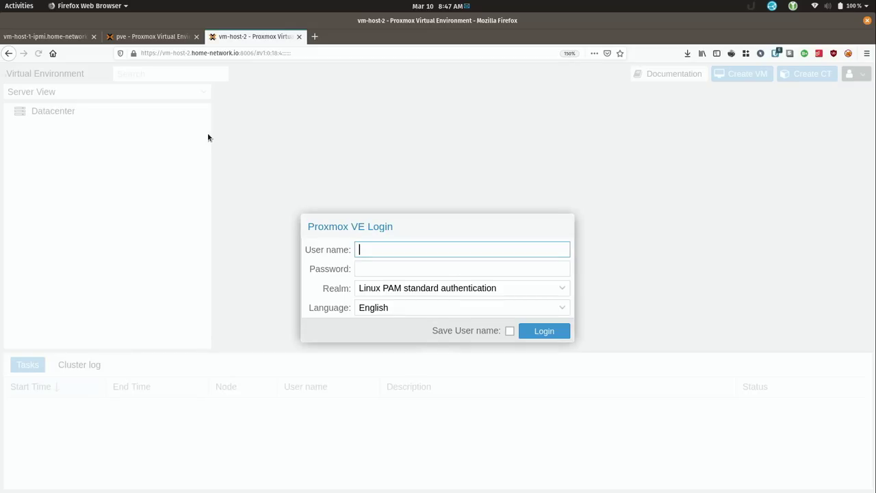
{"action": "type", "text": "root"}
{"action": "key", "text": "Tab"}
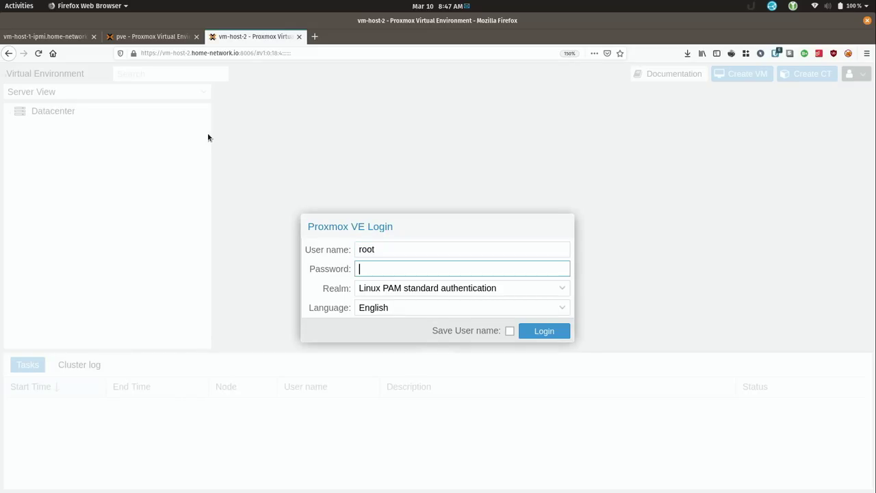
{"action": "type", "text": "*********************"}
{"action": "left_click", "coordinate": [542, 332]}
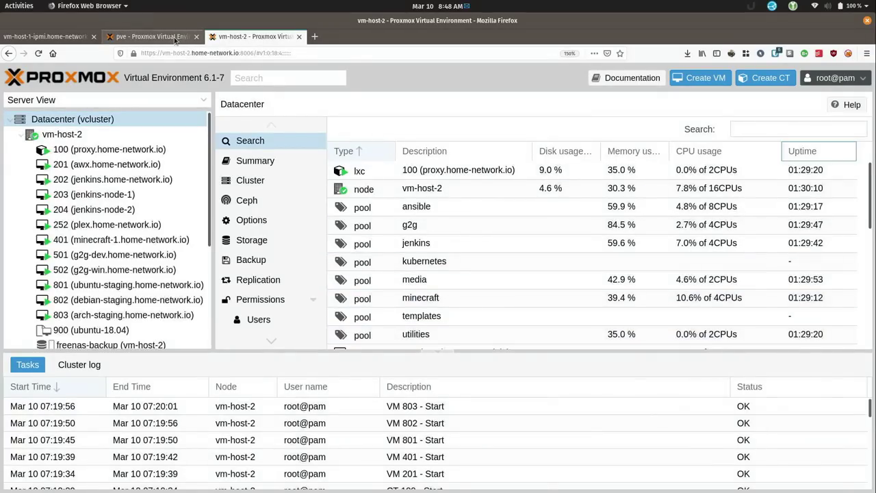
Compare vm-host-1's Datacenter overview with vm-host-2's, ending back on vm-host-1
{"action": "left_click", "coordinate": [174, 38]}
{"action": "left_click", "coordinate": [161, 122]}
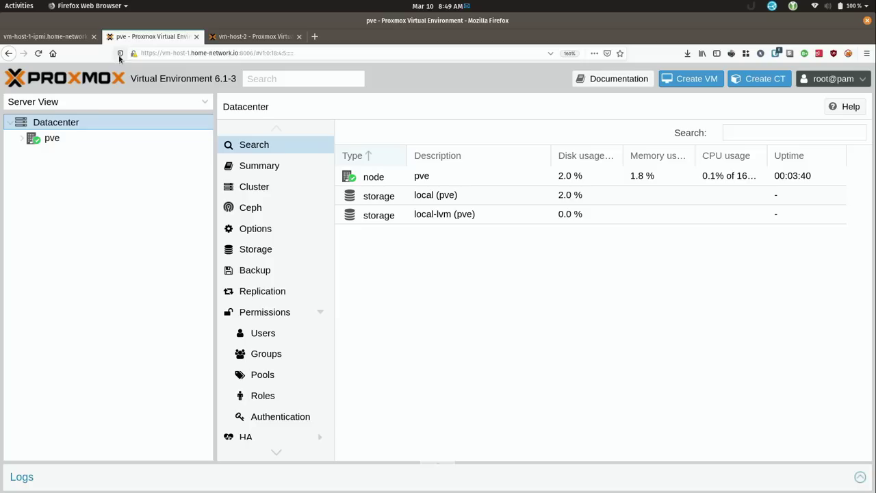
{"action": "left_click", "coordinate": [260, 39]}
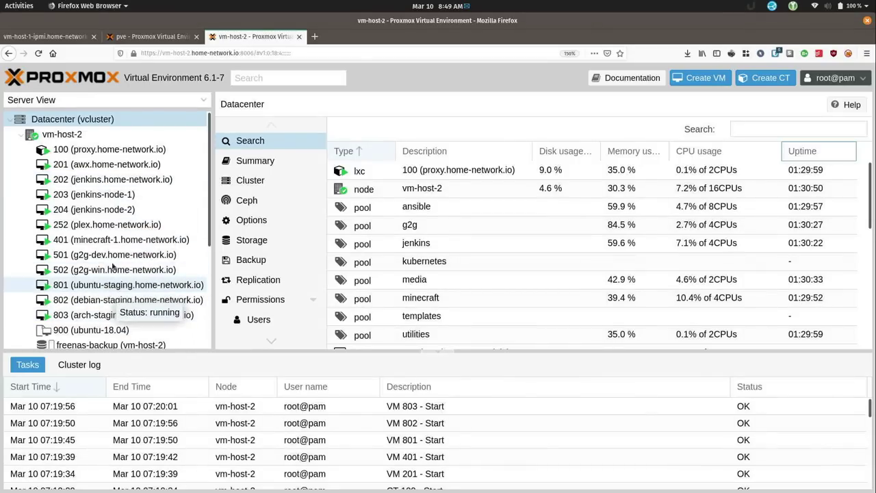
{"action": "left_click", "coordinate": [124, 40]}
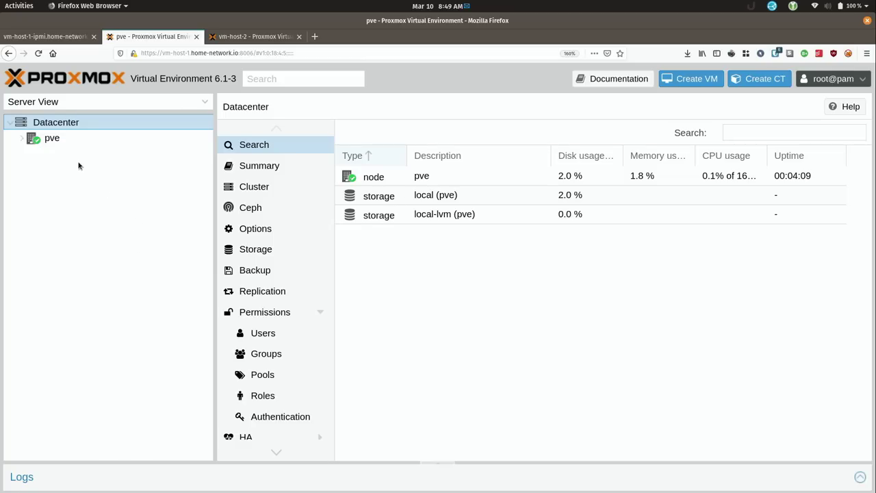
Review node pve's summary and its local-lvm storage summary
{"action": "left_click", "coordinate": [54, 139]}
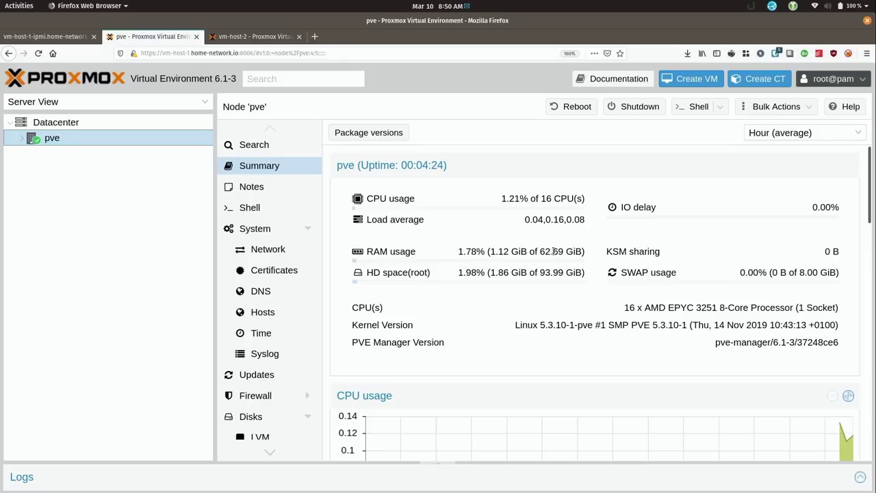
{"action": "left_click", "coordinate": [21, 139]}
{"action": "left_click", "coordinate": [78, 172]}
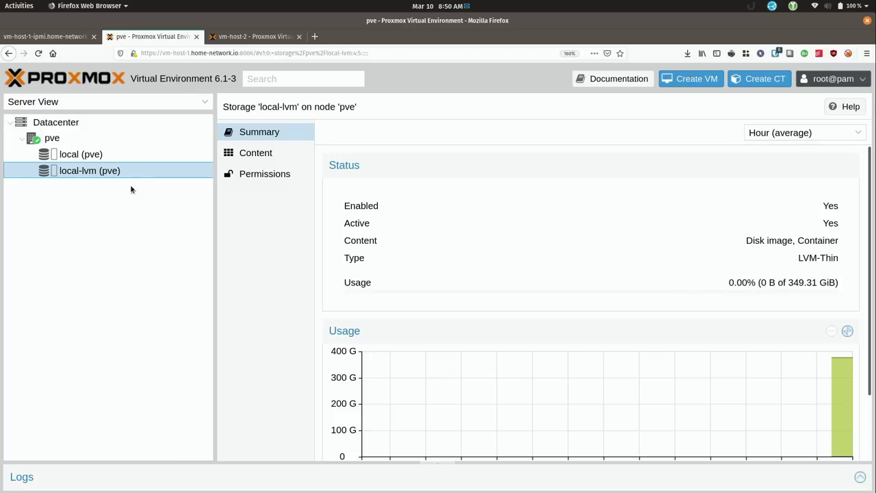
{"action": "left_click", "coordinate": [71, 139]}
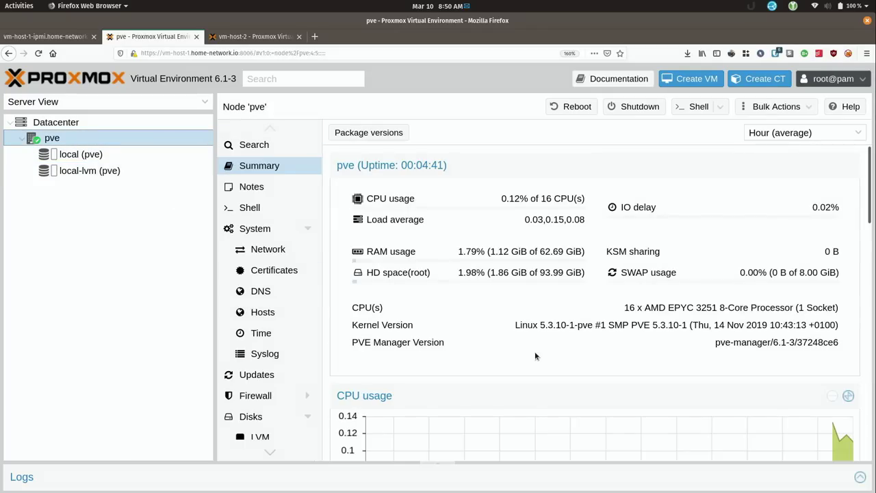
Check vm-host-2's hardware summary, noting the Xeon L5630 CPU, then return to the new host
{"action": "left_click", "coordinate": [232, 38]}
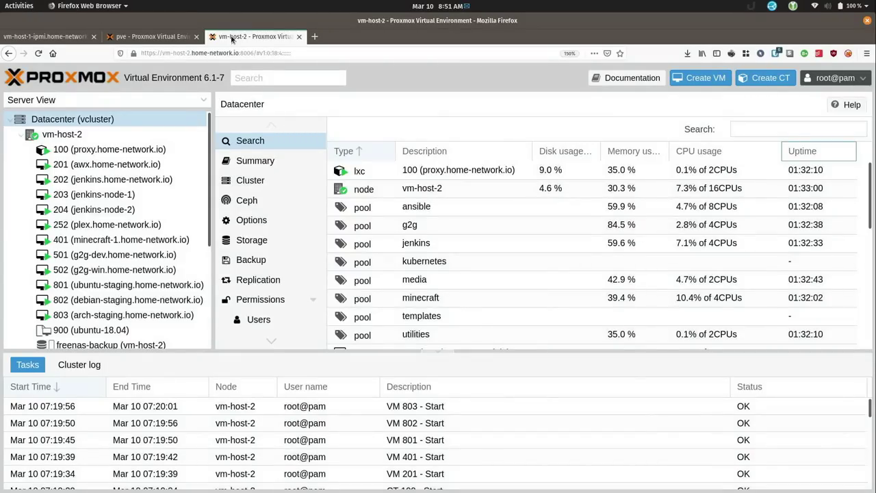
{"action": "left_click", "coordinate": [84, 134]}
{"action": "left_click", "coordinate": [254, 163]}
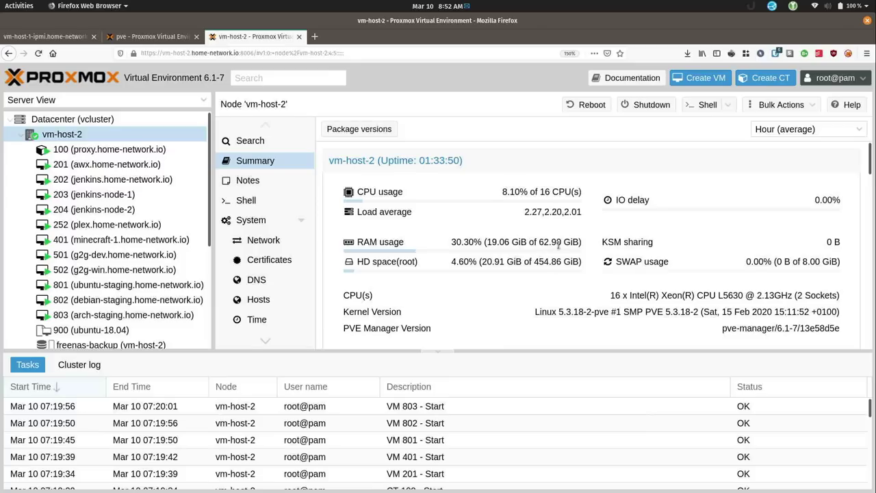
{"action": "left_click_drag", "start_coordinate": [718, 296], "coordinate": [744, 297]}
{"action": "left_click", "coordinate": [740, 297]}
{"action": "left_click", "coordinate": [151, 37]}
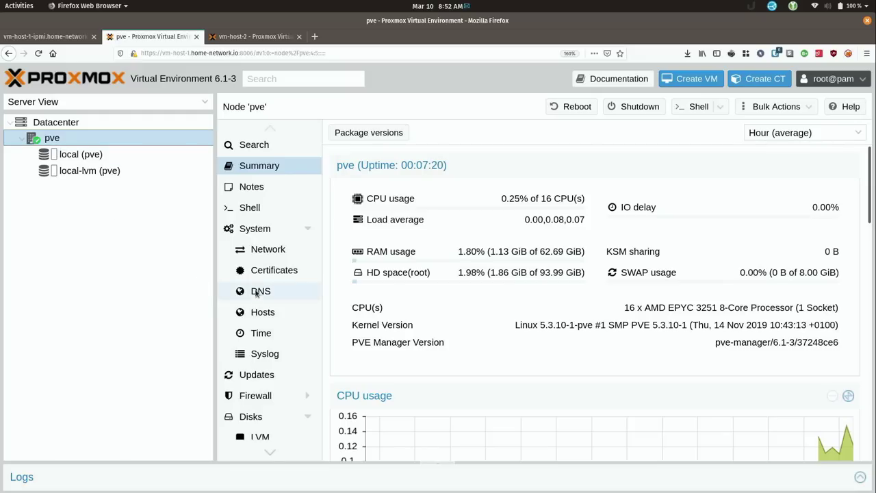
In the node shell, change /etc/hostname from pve to vm-host-1 with nano
{"action": "left_click", "coordinate": [251, 208]}
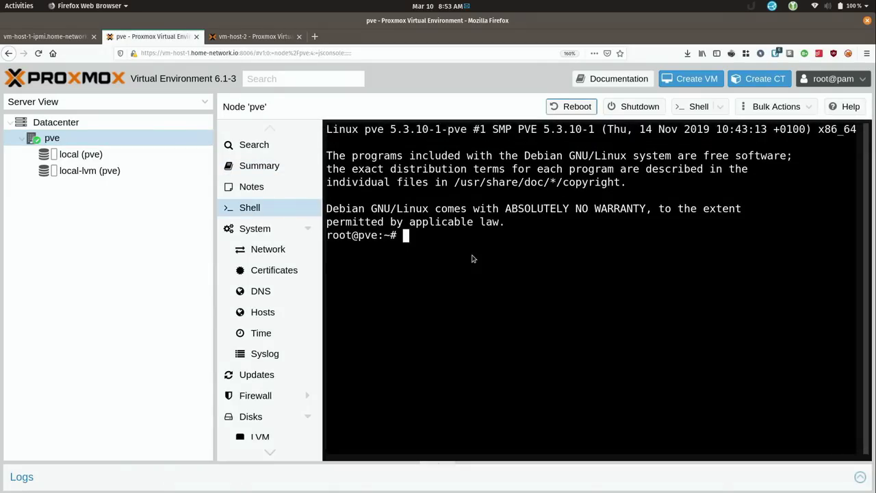
{"action": "type", "text": "nano /etc"}
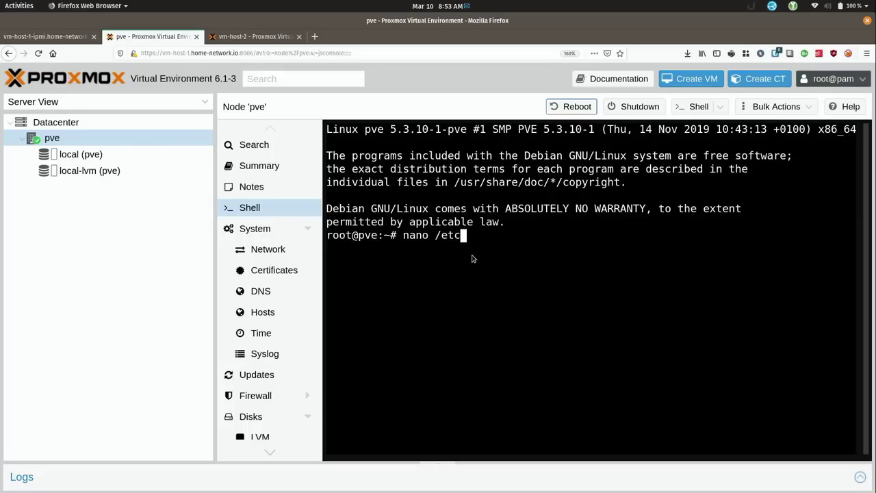
{"action": "type", "text": "/hostname"}
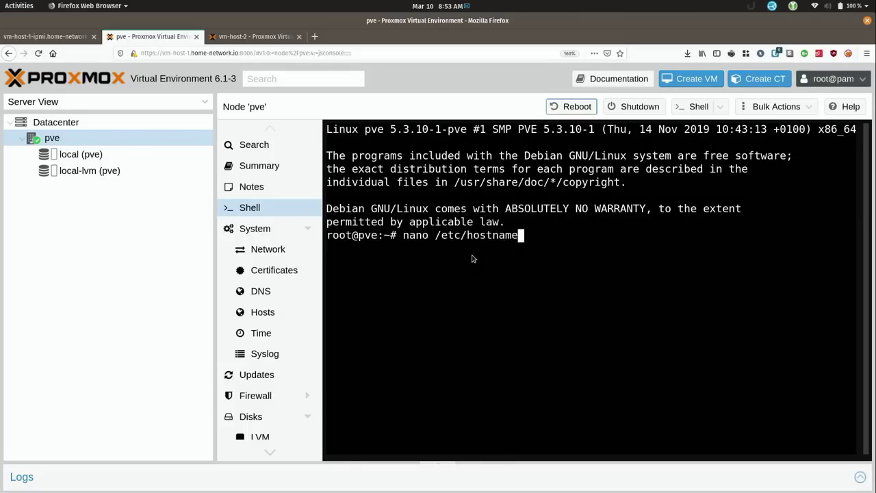
{"action": "key", "text": "Return"}
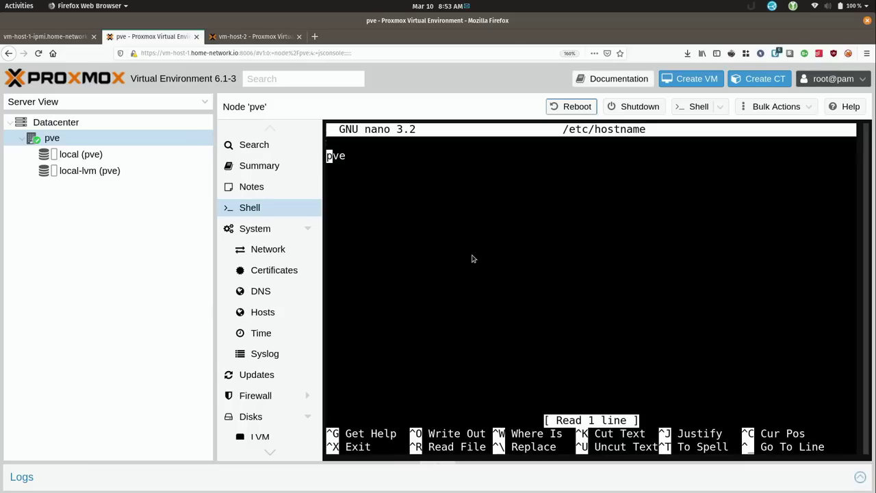
{"action": "key", "text": "Right"}
{"action": "key", "text": "Right"}
{"action": "key", "text": "Right"}
{"action": "key", "text": "BackSpace"}
{"action": "key", "text": "BackSpace"}
{"action": "key", "text": "BackSpace"}
{"action": "type", "text": "vm-host-1"}
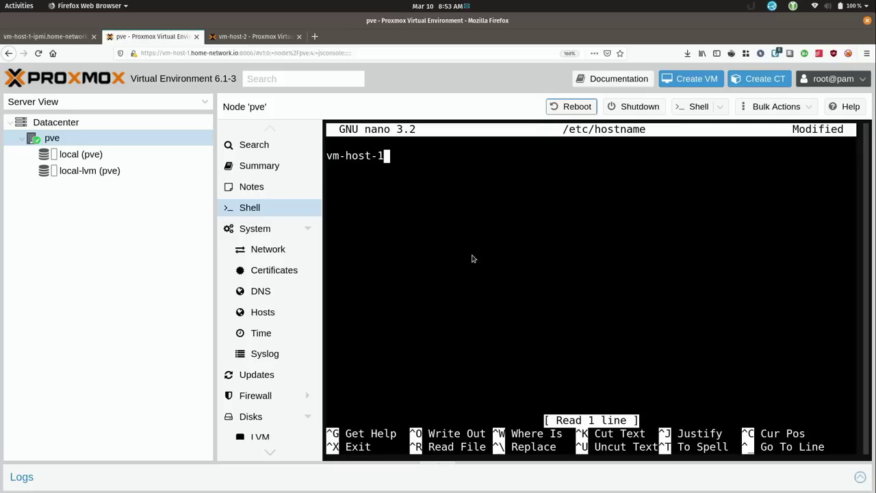
{"action": "key", "text": "ctrl+o"}
{"action": "key", "text": "Return"}
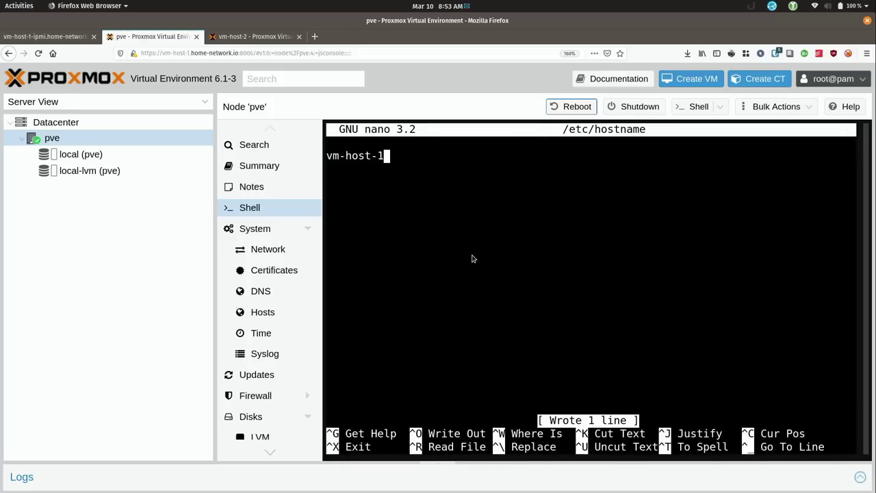
{"action": "key", "text": "ctrl+x"}
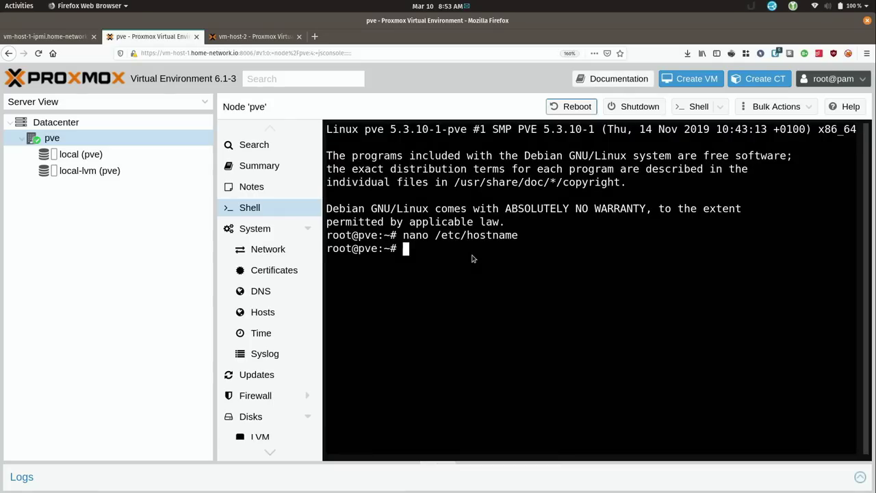
Edit /etc/hosts so 172.16.249.3 maps to vm-host-1.home-network.io vm-host-1, and save
{"action": "key", "text": "Up"}
{"action": "key", "text": "BackSpace"}
{"action": "key", "text": "BackSpace"}
{"action": "key", "text": "BackSpace"}
{"action": "key", "text": "BackSpace"}
{"action": "type", "text": "sts"}
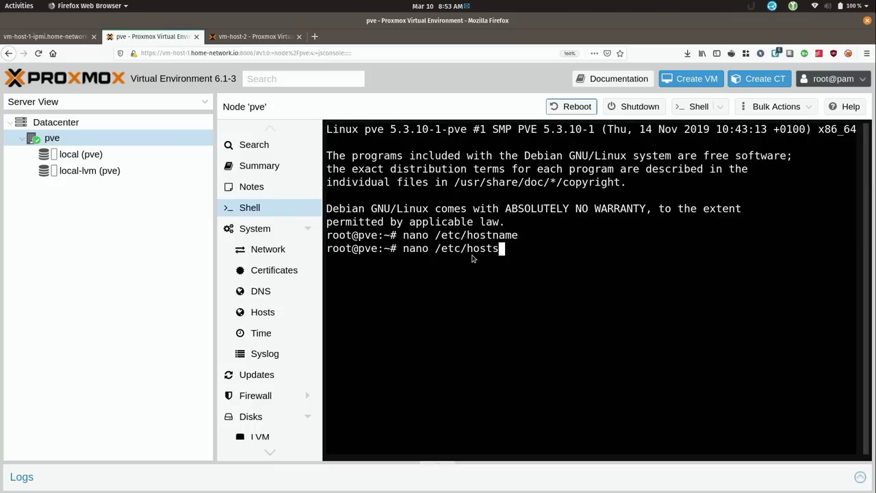
{"action": "key", "text": "Return"}
{"action": "key", "text": "Down"}
{"action": "key", "text": "Right"}
{"action": "key", "text": "Right"}
{"action": "key", "text": "Right"}
{"action": "key", "text": "Right"}
{"action": "key", "text": "Right"}
{"action": "key", "text": "Right"}
{"action": "key", "text": "Right"}
{"action": "key", "text": "Right"}
{"action": "key", "text": "Right"}
{"action": "key", "text": "Right"}
{"action": "key", "text": "Right"}
{"action": "key", "text": "Right"}
{"action": "key", "text": "Right"}
{"action": "key", "text": "Right"}
{"action": "key", "text": "Right"}
{"action": "key", "text": "Right"}
{"action": "key", "text": "BackSpace"}
{"action": "key", "text": "BackSpace"}
{"action": "key", "text": "BackSpace"}
{"action": "type", "text": "vm-host-1"}
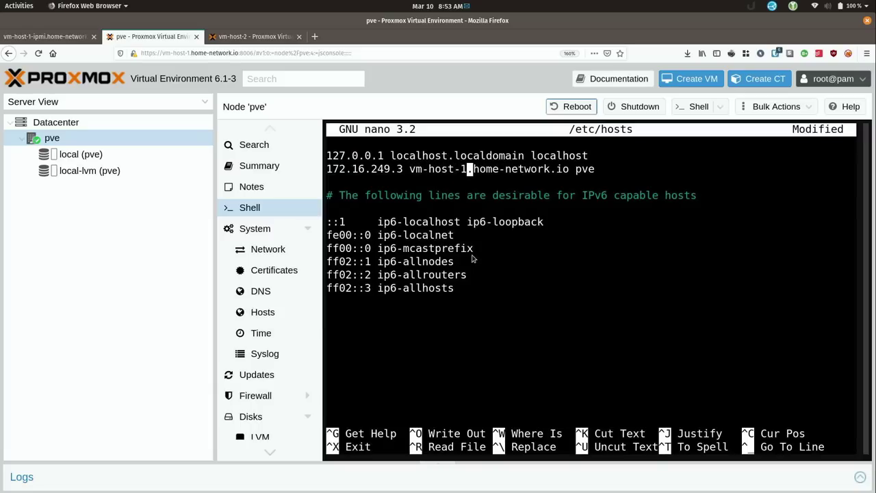
{"action": "key", "text": "Right"}
{"action": "key", "text": "Right"}
{"action": "key", "text": "Right"}
{"action": "key", "text": "Right"}
{"action": "key", "text": "Right"}
{"action": "key", "text": "Right"}
{"action": "key", "text": "Right"}
{"action": "key", "text": "Right"}
{"action": "key", "text": "Right"}
{"action": "key", "text": "Right"}
{"action": "key", "text": "Right"}
{"action": "key", "text": "End"}
{"action": "key", "text": "BackSpace"}
{"action": "key", "text": "BackSpace"}
{"action": "key", "text": "BackSpace"}
{"action": "type", "text": "vm-host-1"}
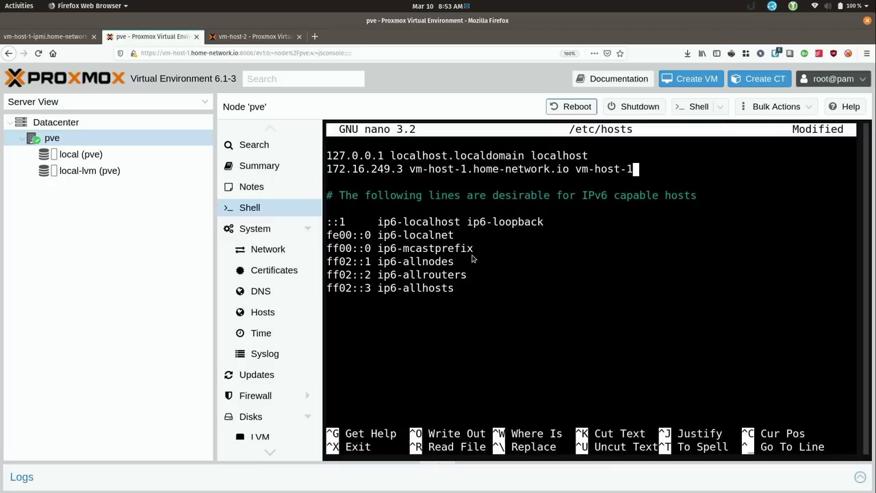
{"action": "key", "text": "ctrl+o"}
{"action": "key", "text": "Return"}
{"action": "key", "text": "ctrl+x"}
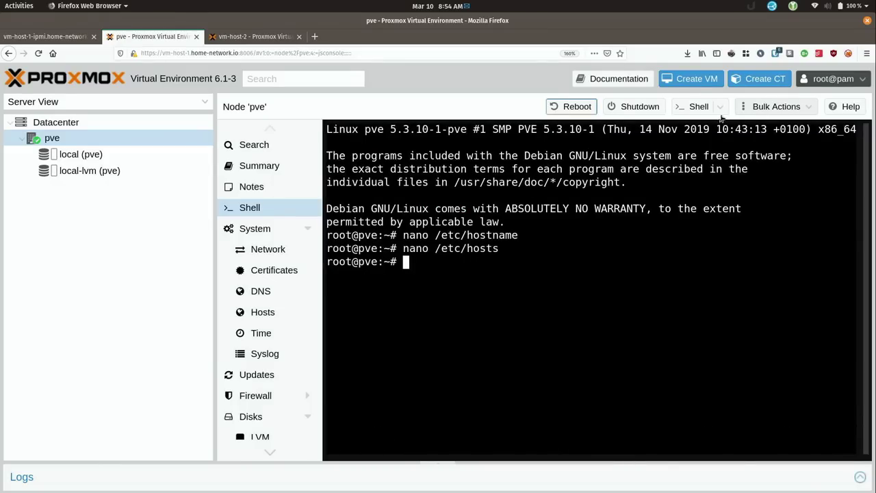
Reboot node pve from the node toolbar and confirm with Yes
{"action": "left_click", "coordinate": [569, 109]}
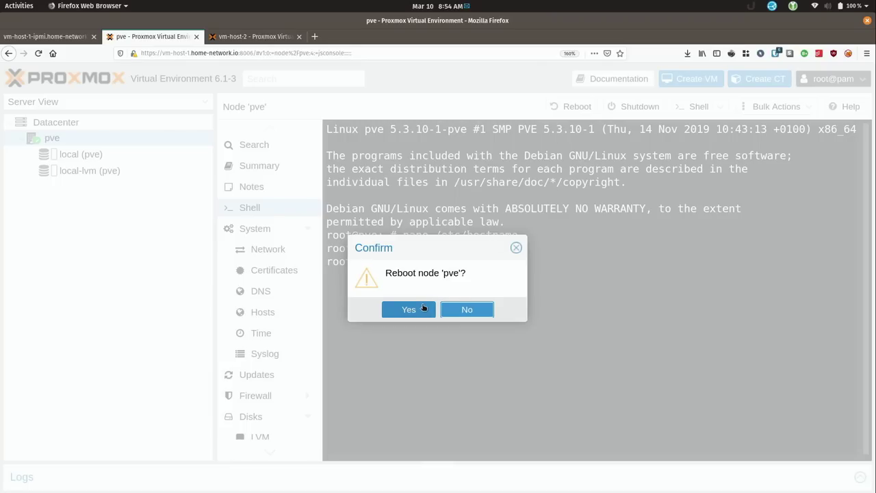
{"action": "left_click", "coordinate": [421, 308]}
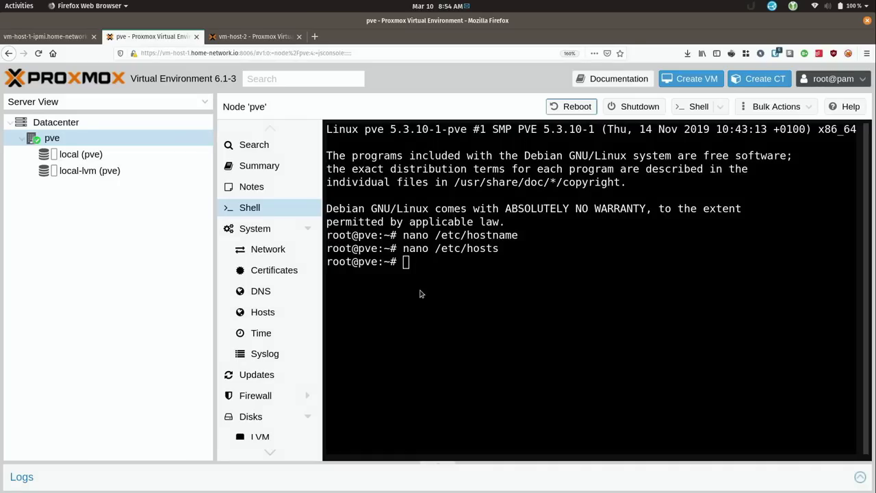
Watch the server boot to the vm-host-1 login in the IPMI iKVM/HTML5 console, then close it
{"action": "left_click", "coordinate": [45, 38]}
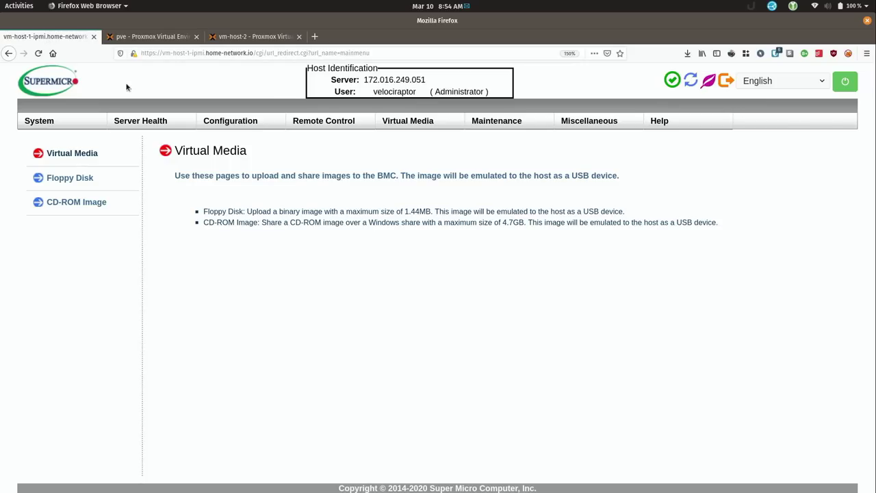
{"action": "mouse_move", "coordinate": [312, 123]}
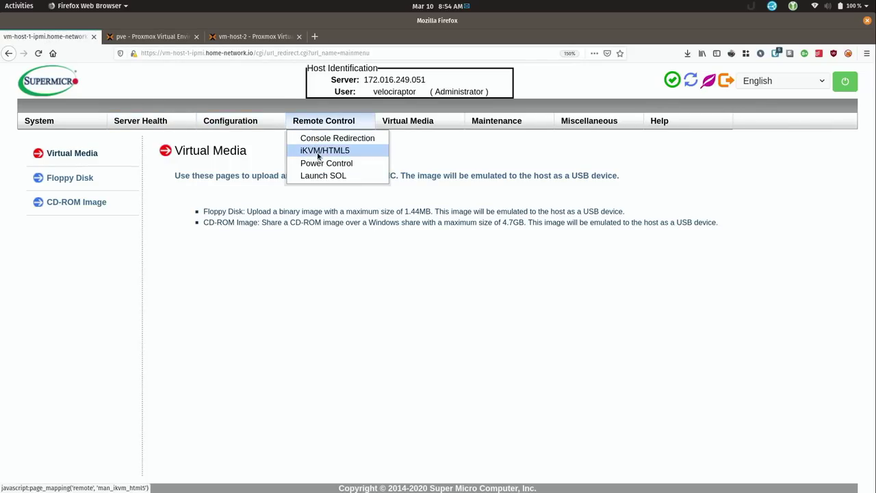
{"action": "left_click", "coordinate": [319, 151]}
{"action": "left_click", "coordinate": [231, 251]}
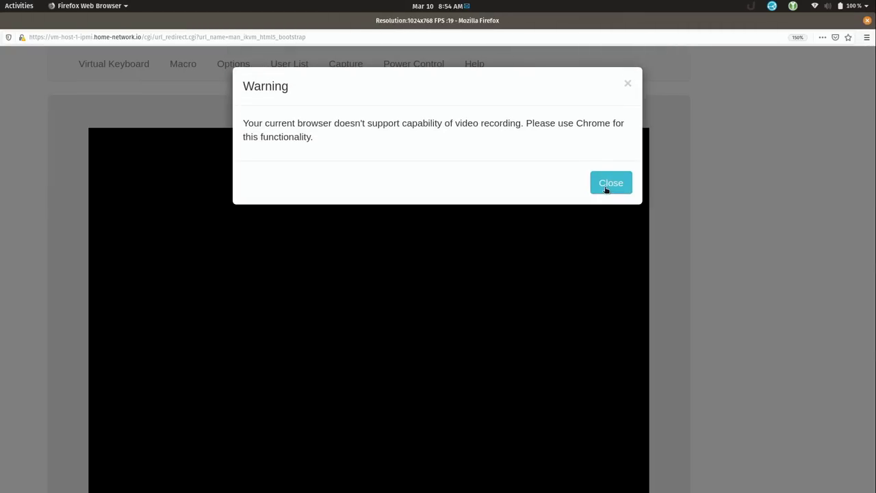
{"action": "left_click", "coordinate": [609, 185]}
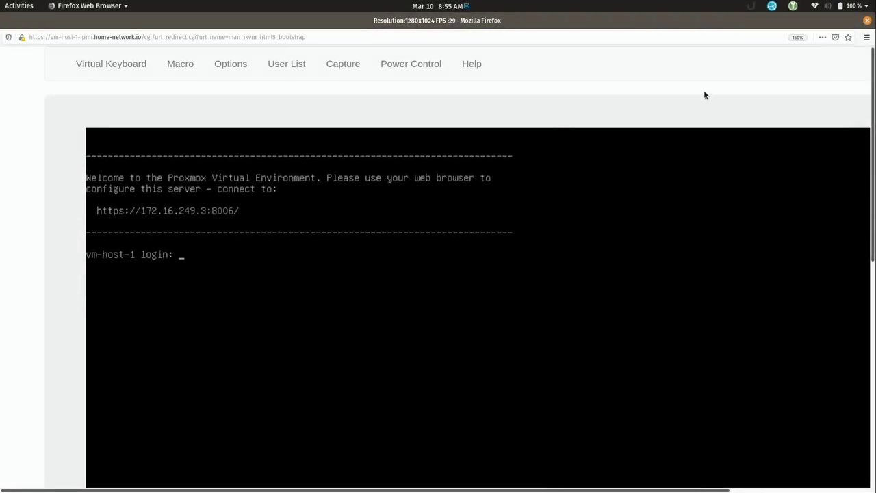
{"action": "left_click", "coordinate": [867, 20]}
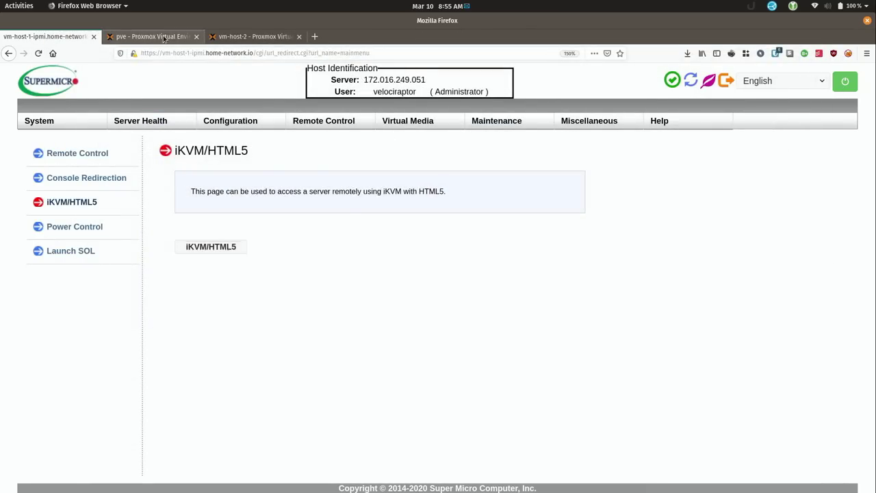
Reload the new host's page, accept the certificate, and expand vm-host-1 to show local and local-lvm
{"action": "left_click", "coordinate": [149, 36]}
{"action": "left_click", "coordinate": [38, 53]}
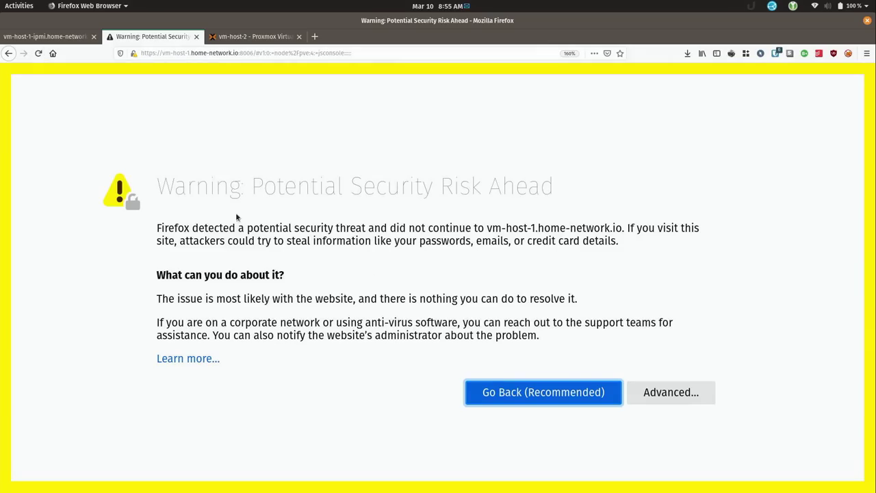
{"action": "left_click", "coordinate": [705, 384]}
{"action": "left_click", "coordinate": [626, 432]}
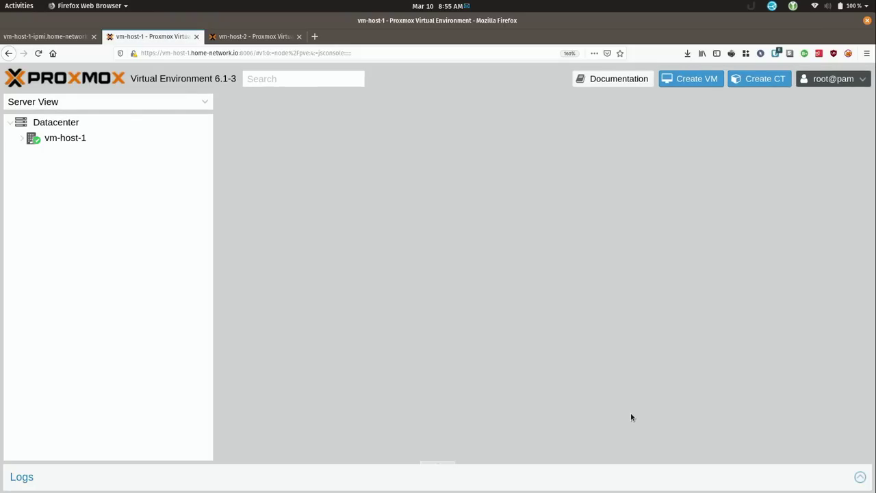
{"action": "double_click", "coordinate": [55, 139]}
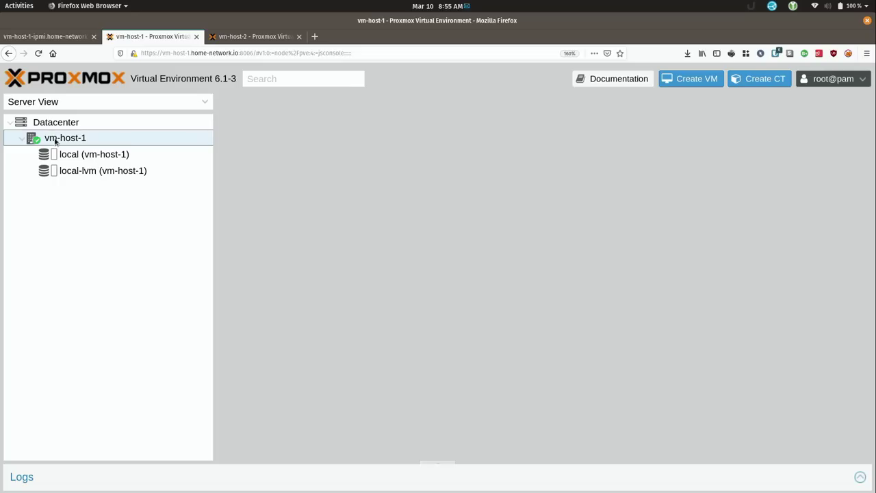
{"action": "left_click", "coordinate": [271, 37]}
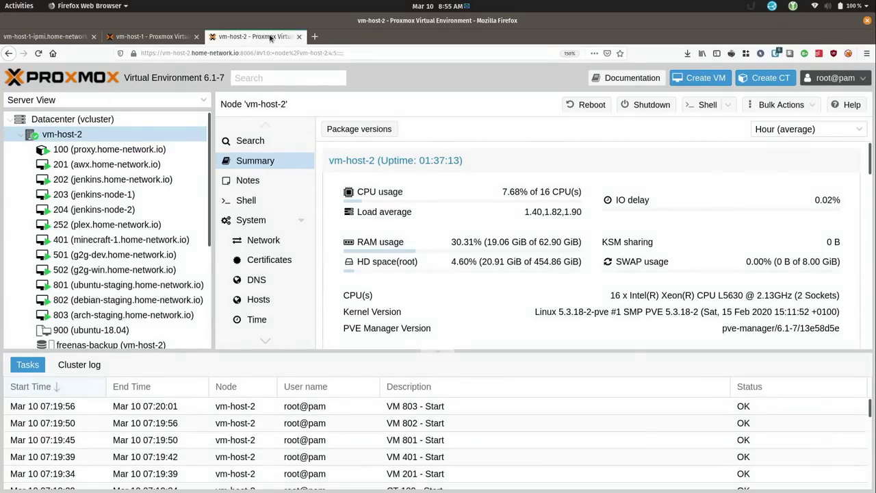
Refresh vm-host-2's package database from its Updates page and close the task log
{"action": "scroll", "coordinate": [258, 228], "scroll_direction": "down", "scroll_amount": 1}
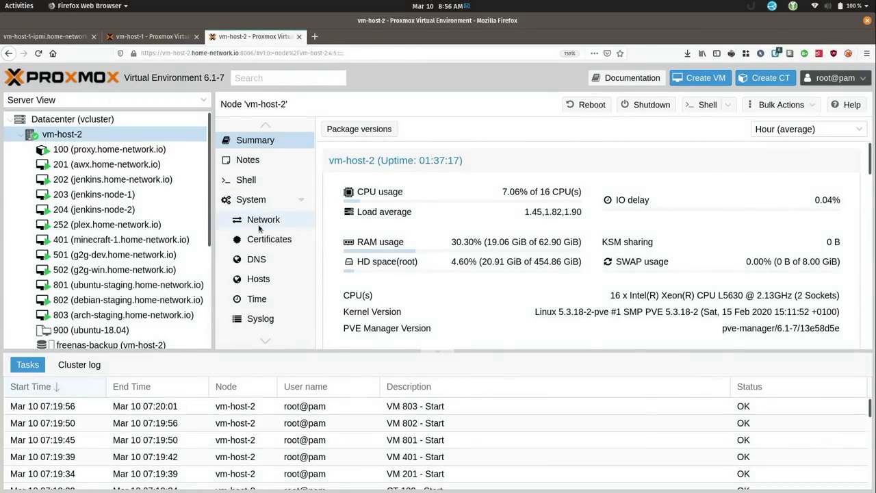
{"action": "scroll", "coordinate": [259, 228], "scroll_direction": "down", "scroll_amount": 3}
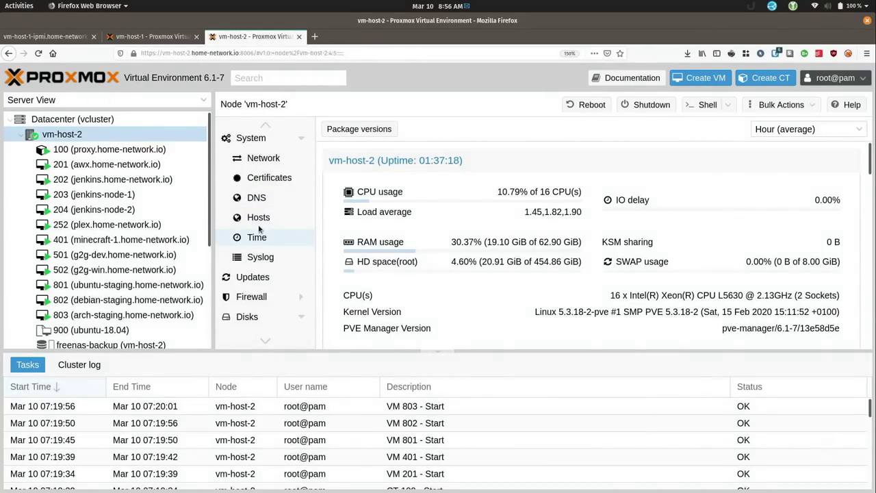
{"action": "left_click", "coordinate": [262, 277]}
{"action": "left_click", "coordinate": [346, 132]}
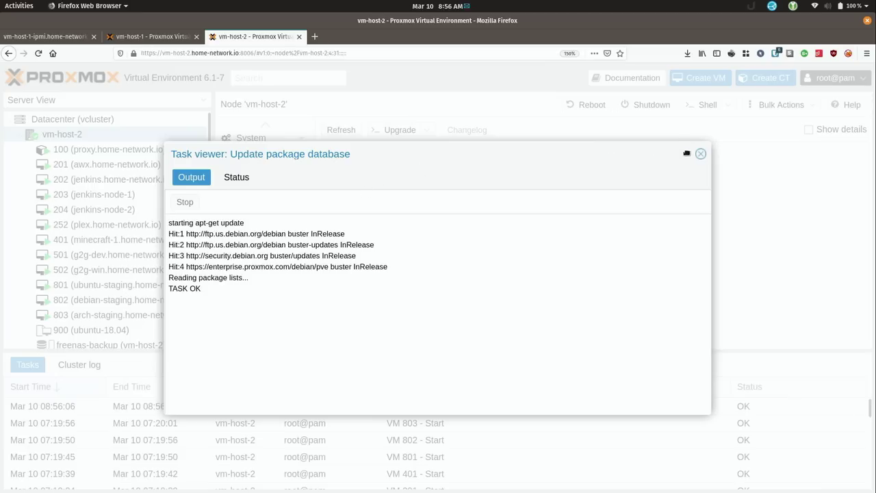
{"action": "left_click", "coordinate": [701, 154]}
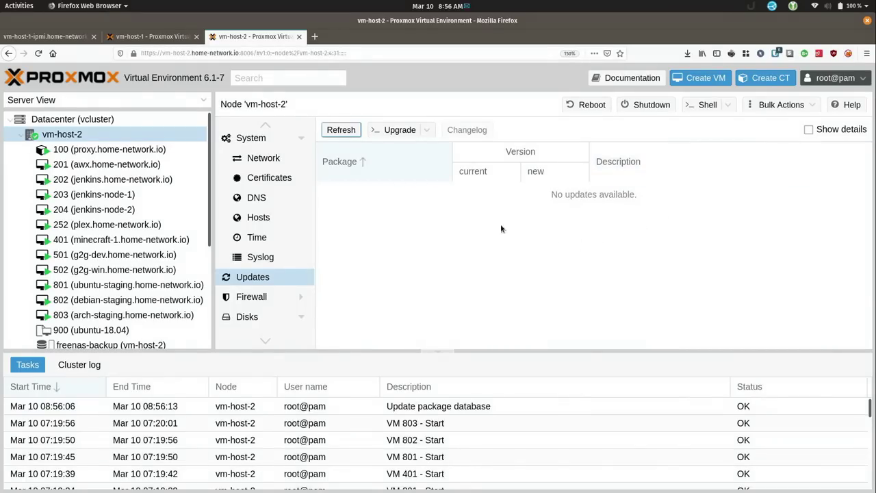
Check the available updates on the vm-host-1 node
{"action": "left_click", "coordinate": [162, 40]}
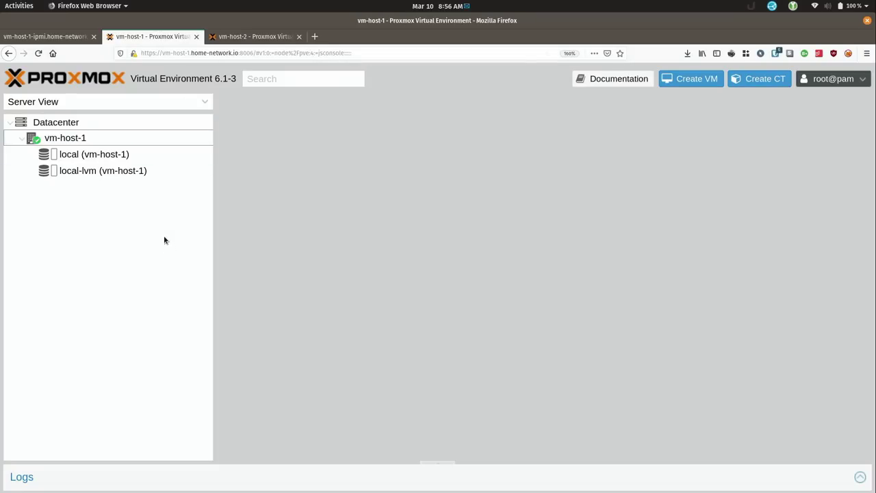
{"action": "left_click", "coordinate": [92, 138]}
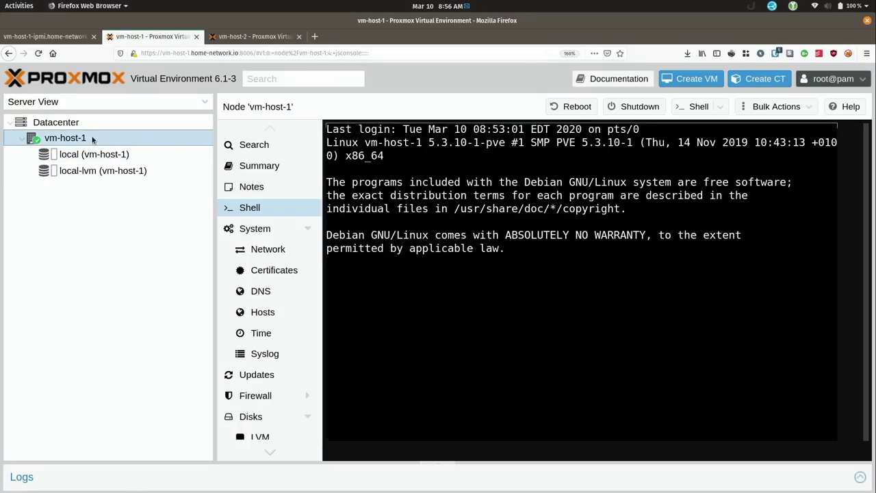
{"action": "left_click", "coordinate": [259, 377]}
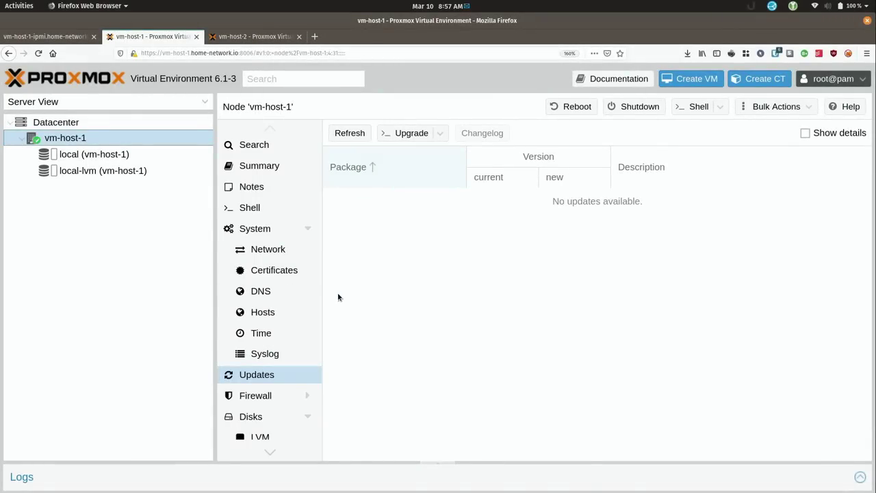
{"action": "scroll", "coordinate": [277, 368], "scroll_direction": "down", "scroll_amount": 5}
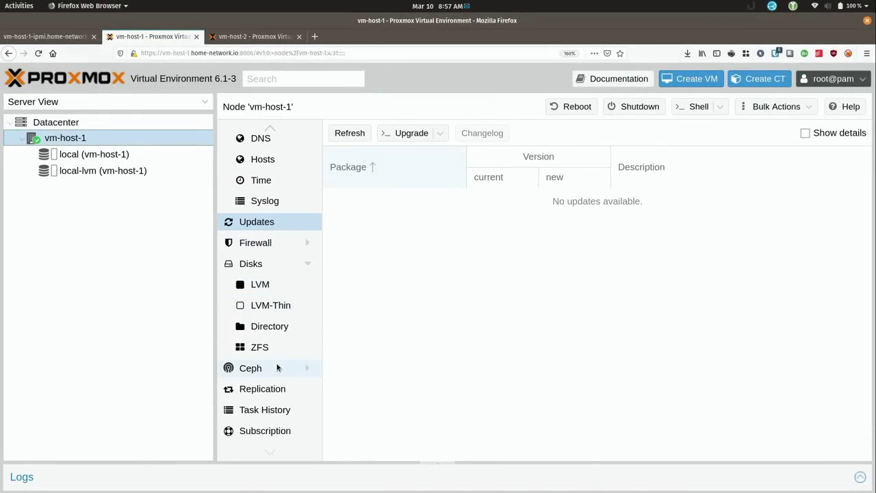
Upload the Community subscription key to vm-host-1, then go back to its Updates list
{"action": "left_click", "coordinate": [287, 430]}
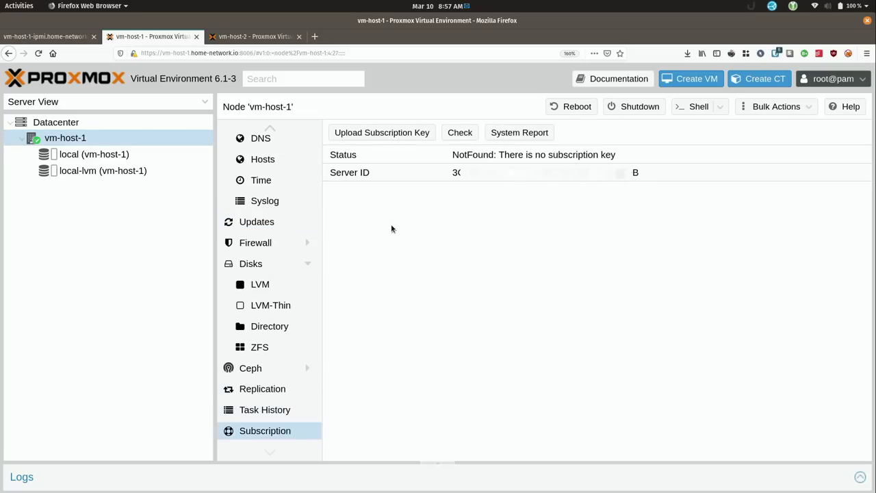
{"action": "left_click", "coordinate": [391, 137]}
{"action": "key", "text": "ctrl+v"}
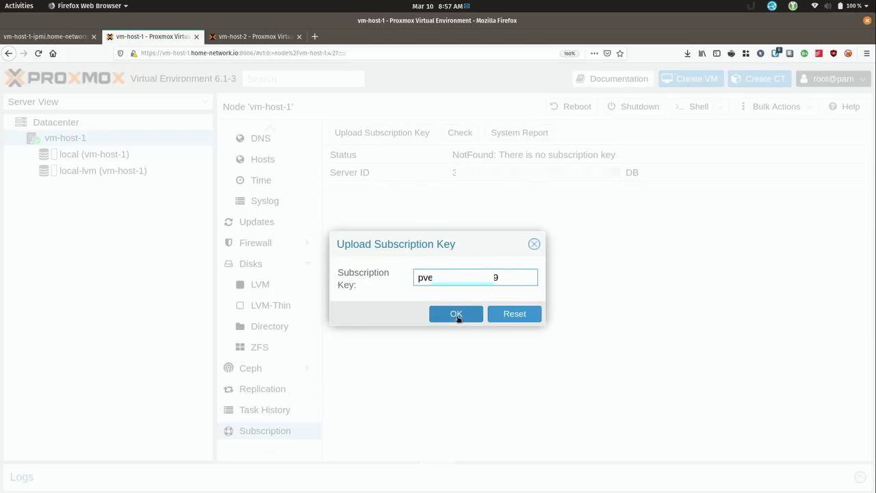
{"action": "left_click", "coordinate": [456, 317]}
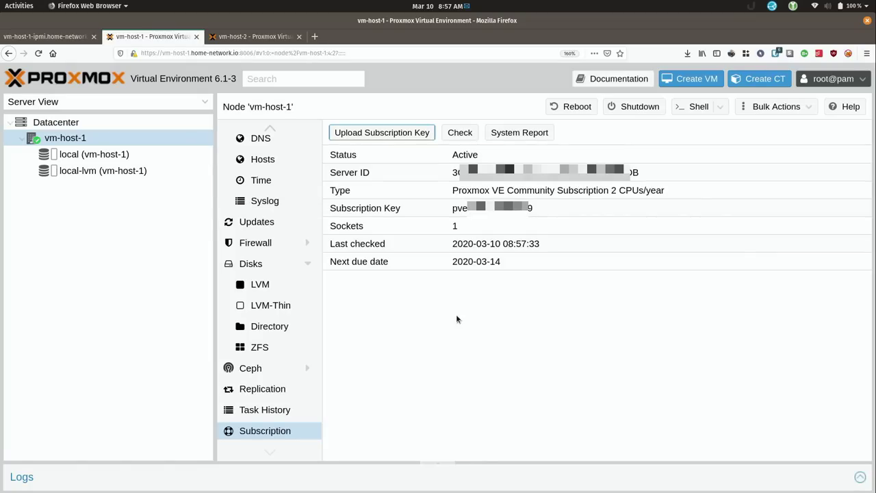
{"action": "left_click", "coordinate": [266, 227]}
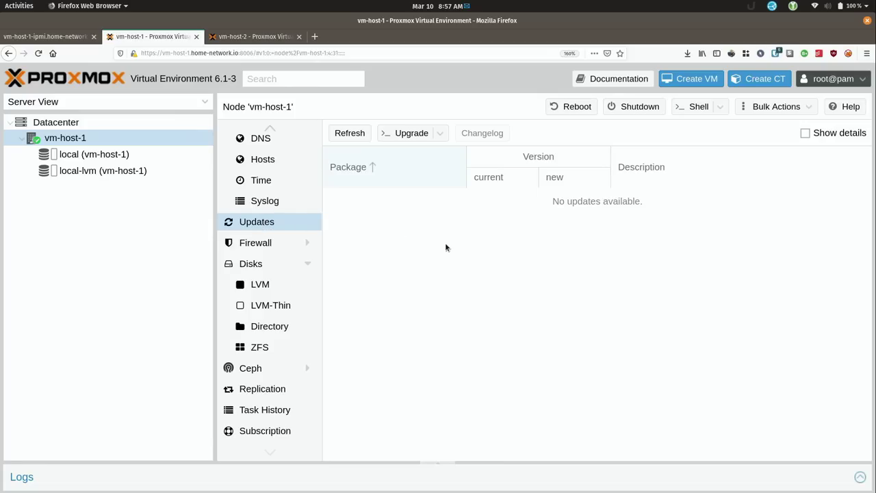
Retry refreshing vm-host-1's package database until it succeeds and lists 40 updates, then launch the upgrade
{"action": "left_click", "coordinate": [362, 133]}
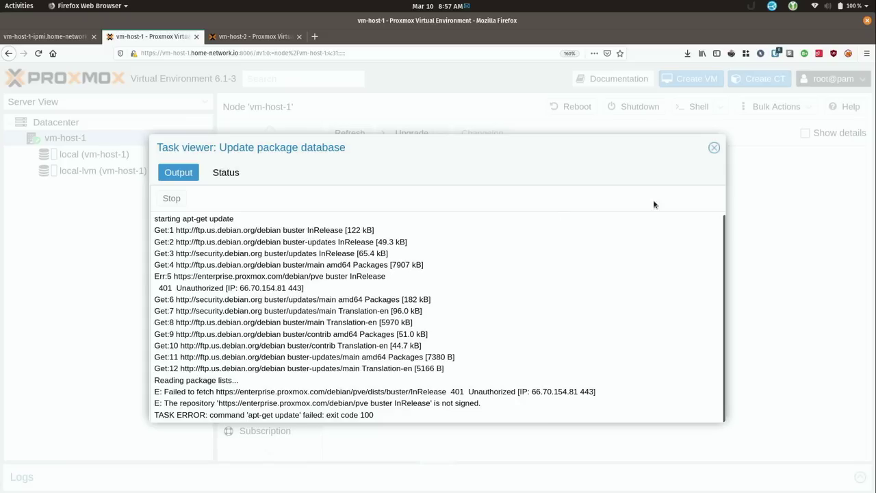
{"action": "left_click", "coordinate": [714, 148]}
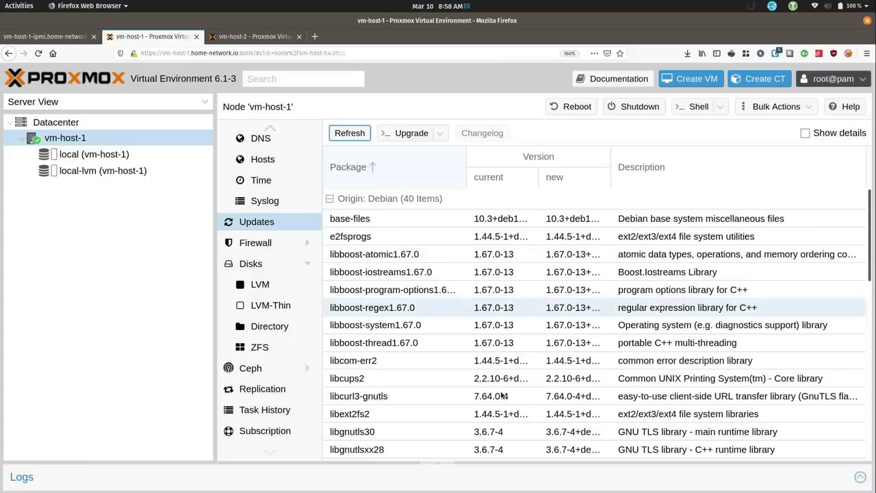
{"action": "scroll", "coordinate": [482, 384], "scroll_direction": "down", "scroll_amount": 10}
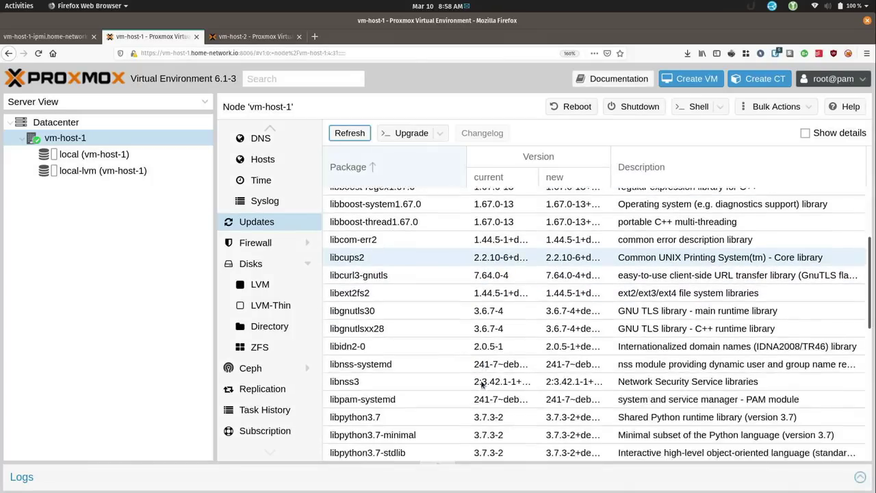
{"action": "scroll", "coordinate": [482, 385], "scroll_direction": "up", "scroll_amount": 10}
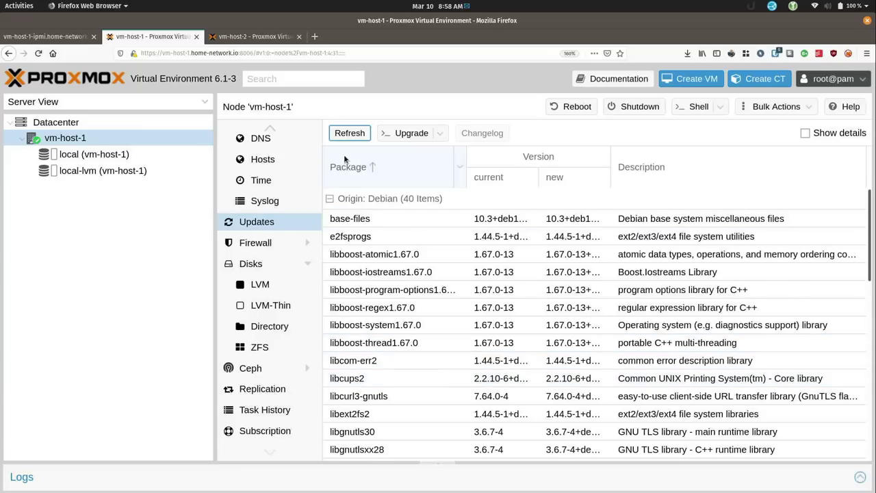
{"action": "left_click", "coordinate": [349, 135]}
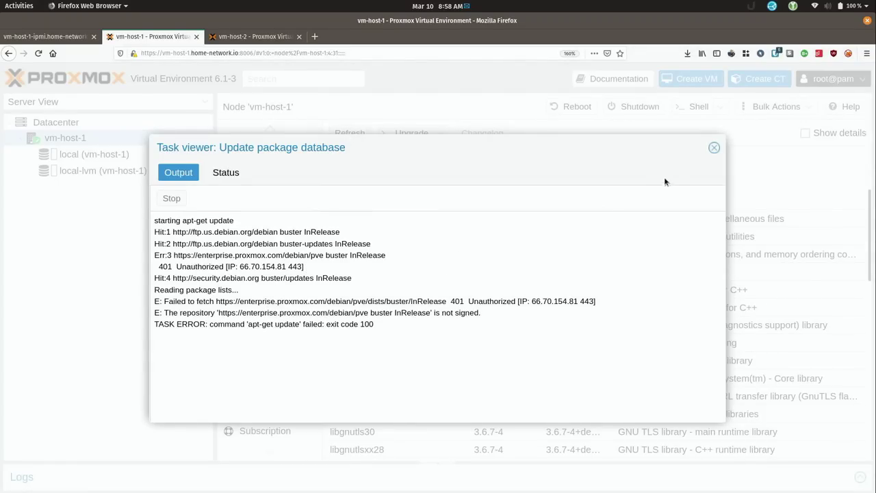
{"action": "left_click", "coordinate": [714, 148]}
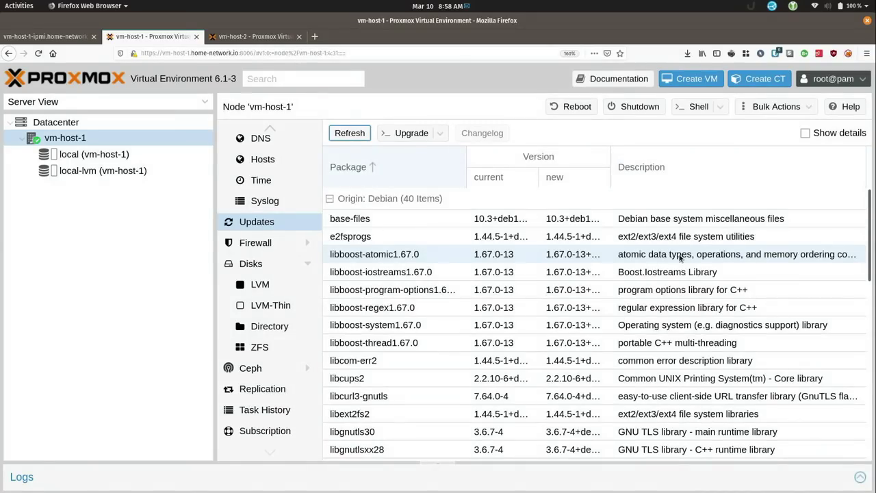
{"action": "left_click", "coordinate": [348, 134]}
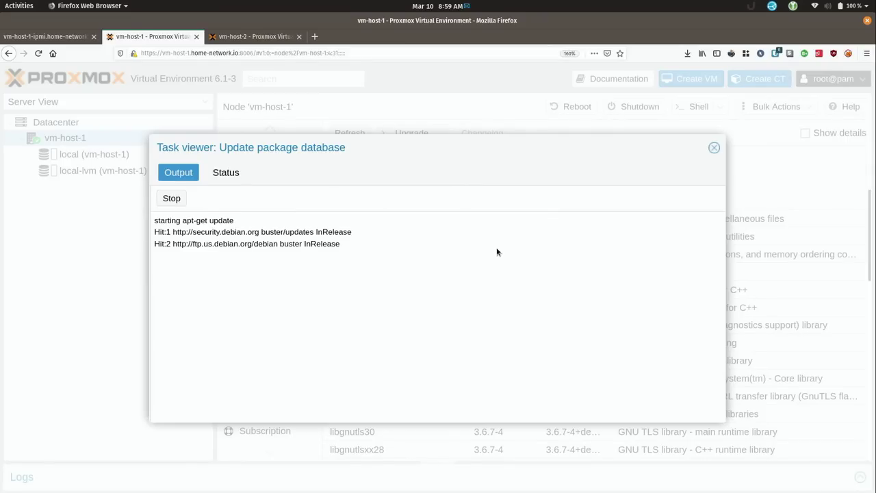
{"action": "left_click", "coordinate": [713, 148]}
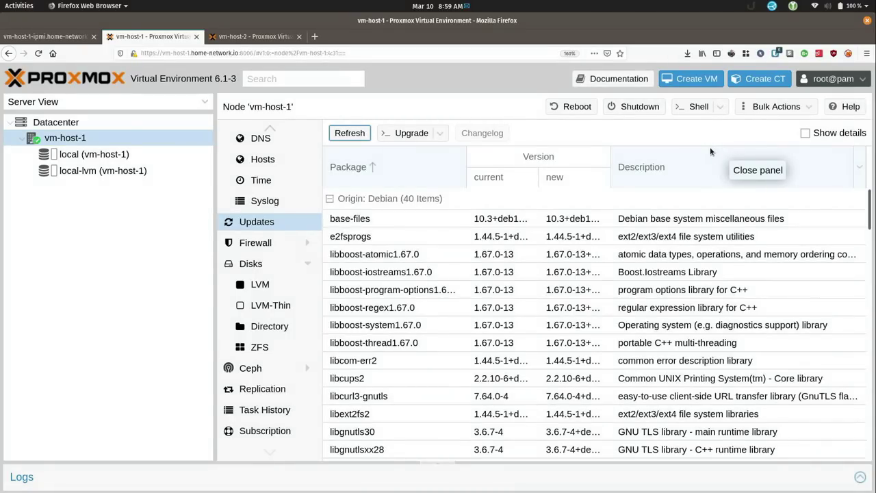
{"action": "left_click", "coordinate": [416, 135]}
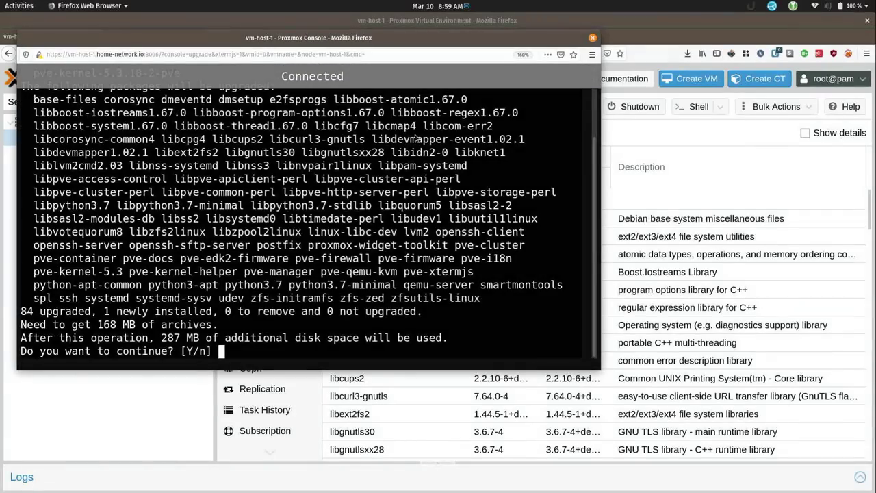
Confirm the apt upgrade of 84 packages, including the new kernel, and close the finished console
{"action": "key", "text": "Return"}
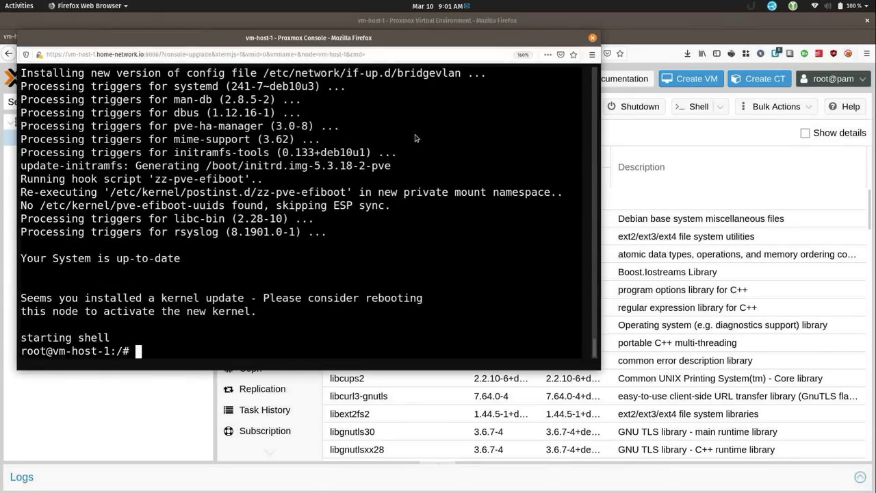
{"action": "left_click", "coordinate": [593, 39]}
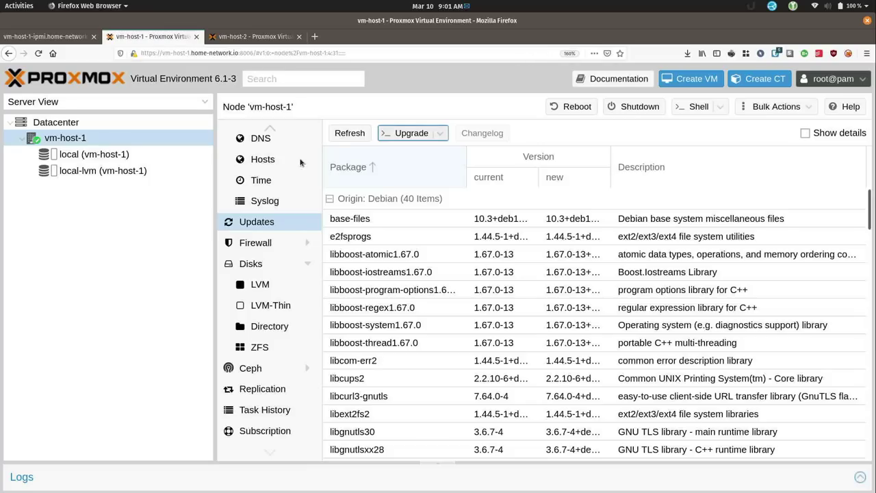
{"action": "scroll", "coordinate": [274, 311], "scroll_direction": "up", "scroll_amount": 3}
View vm-host-1's network interfaces eno1–eno4 and its vmbr0 bridge at 172.16.249.3/24
{"action": "scroll", "coordinate": [271, 312], "scroll_direction": "up", "scroll_amount": 1}
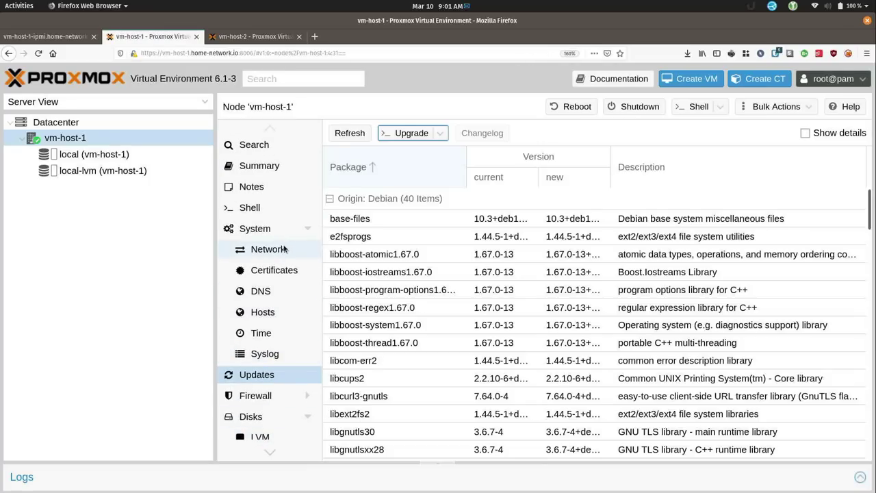
{"action": "left_click", "coordinate": [283, 249]}
{"action": "left_click", "coordinate": [382, 457]}
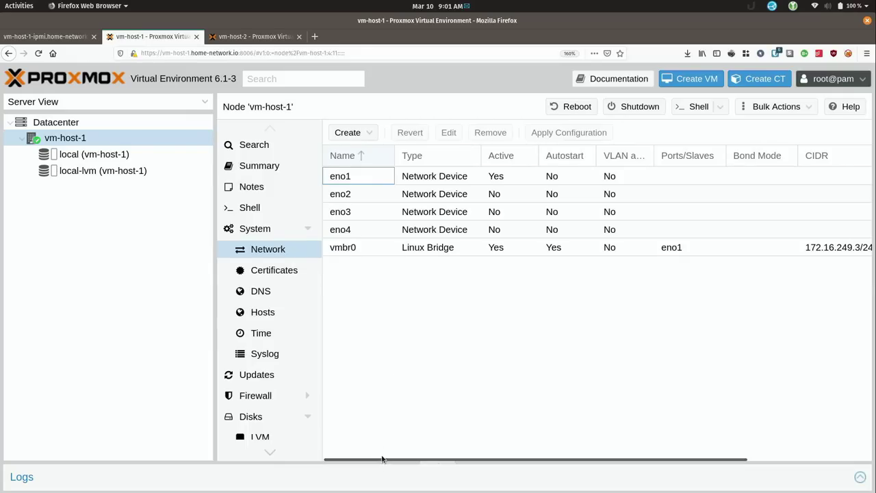
{"action": "left_click", "coordinate": [434, 248]}
{"action": "mouse_move", "coordinate": [504, 460]}
{"action": "left_mouse_down"}
{"action": "mouse_move", "coordinate": [612, 464]}
{"action": "mouse_move", "coordinate": [491, 465]}
{"action": "left_mouse_up"}
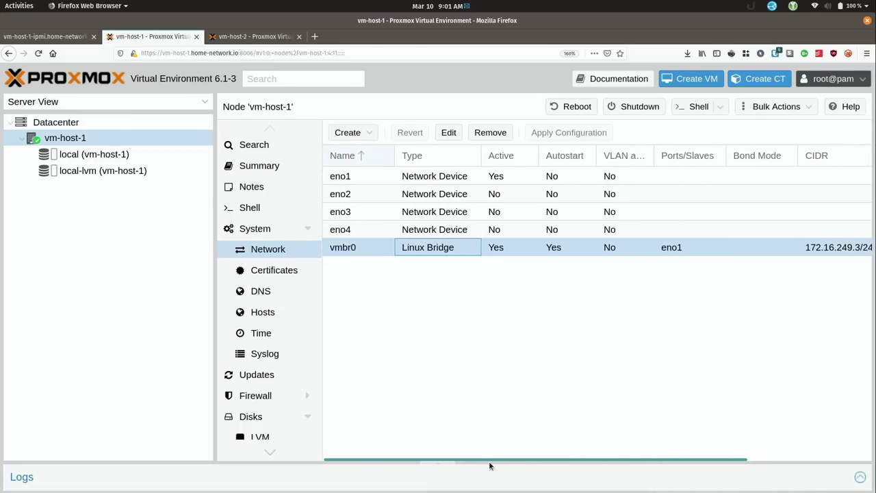
Compare with vm-host-2's network, which has an extra vmbr1 bridge on 10.10.10.20/24
{"action": "left_click", "coordinate": [233, 36]}
{"action": "left_click", "coordinate": [261, 241]}
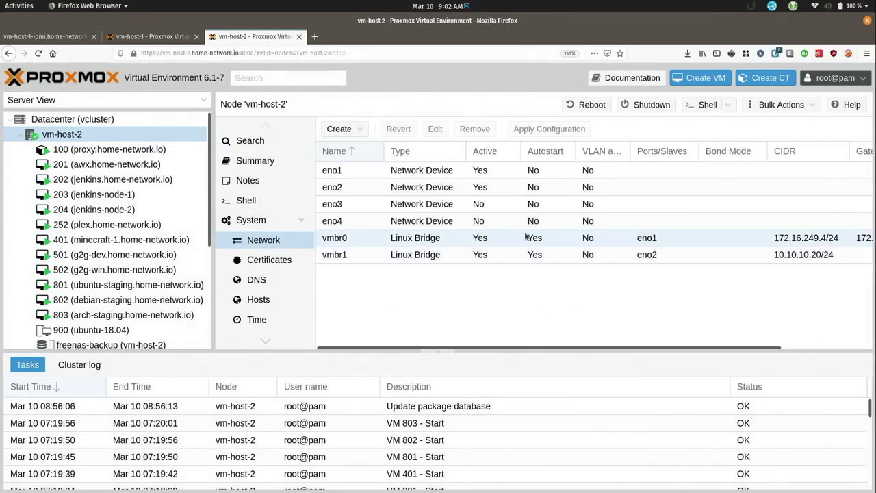
{"action": "left_click_drag", "start_coordinate": [520, 348], "coordinate": [588, 349]}
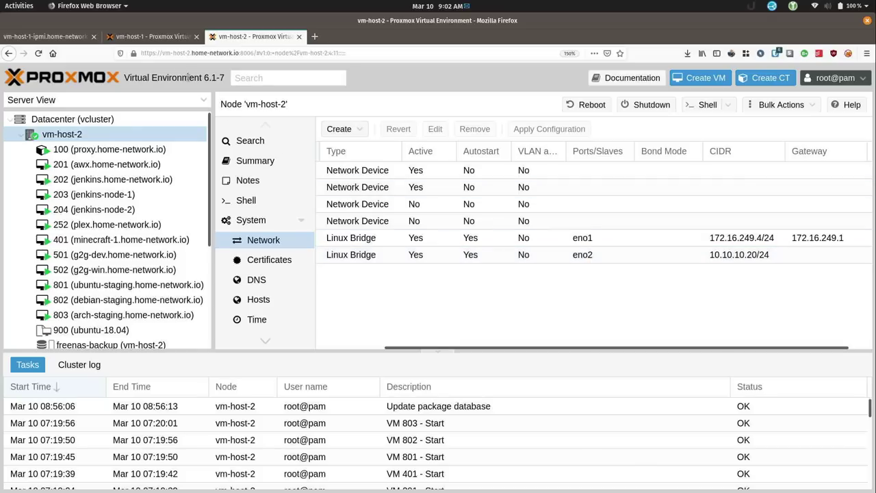
{"action": "left_click", "coordinate": [152, 36]}
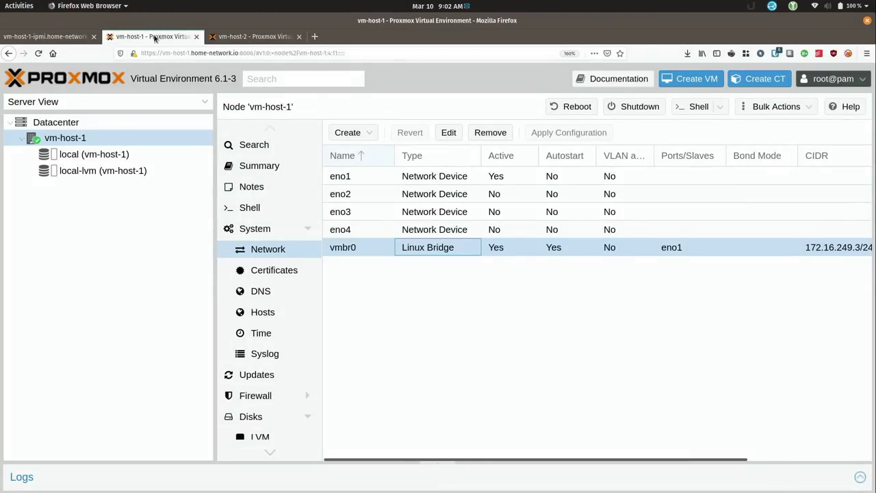
{"action": "left_click", "coordinate": [355, 133]}
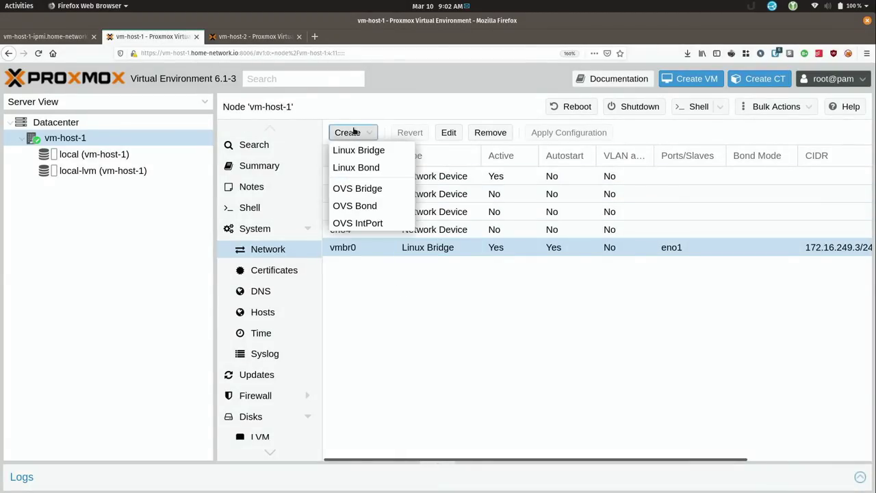
Create Linux bridge vmbr1 on vm-host-1 with IPv4/CIDR 10.10.10.0/24 and bridge port eno2
{"action": "left_click", "coordinate": [384, 150]}
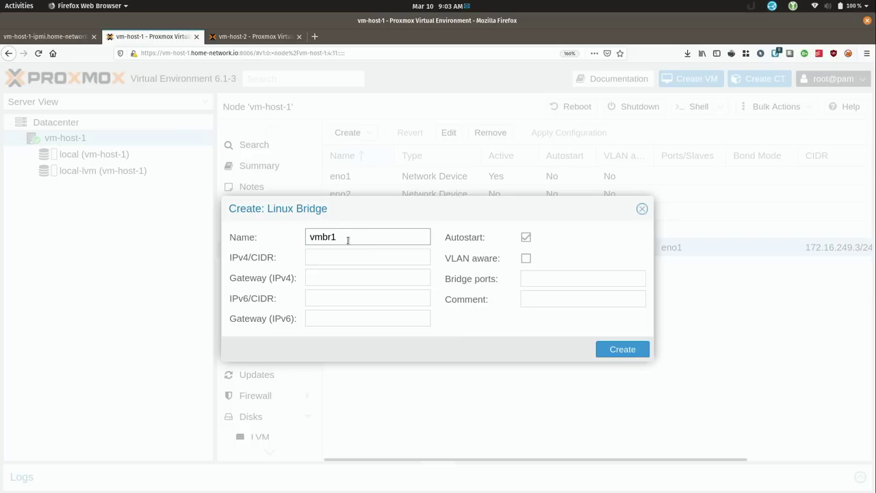
{"action": "left_click", "coordinate": [345, 260]}
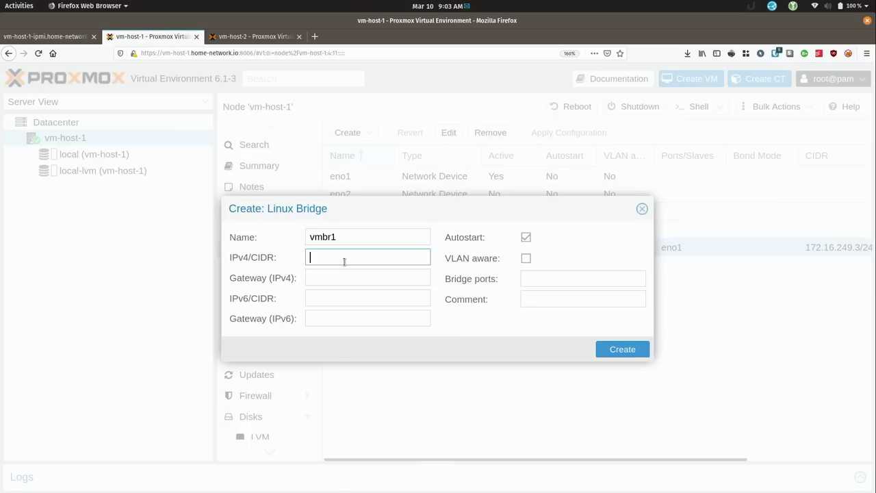
{"action": "type", "text": "10.1"}
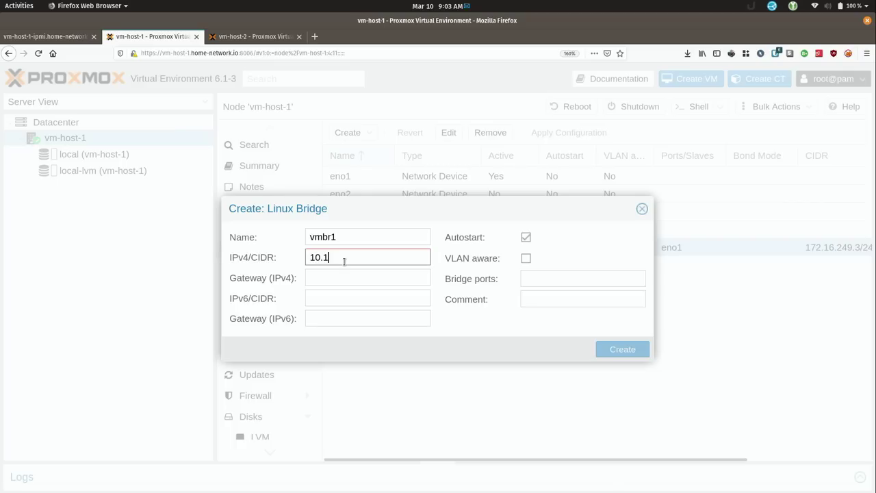
{"action": "type", "text": "0.10.0/24"}
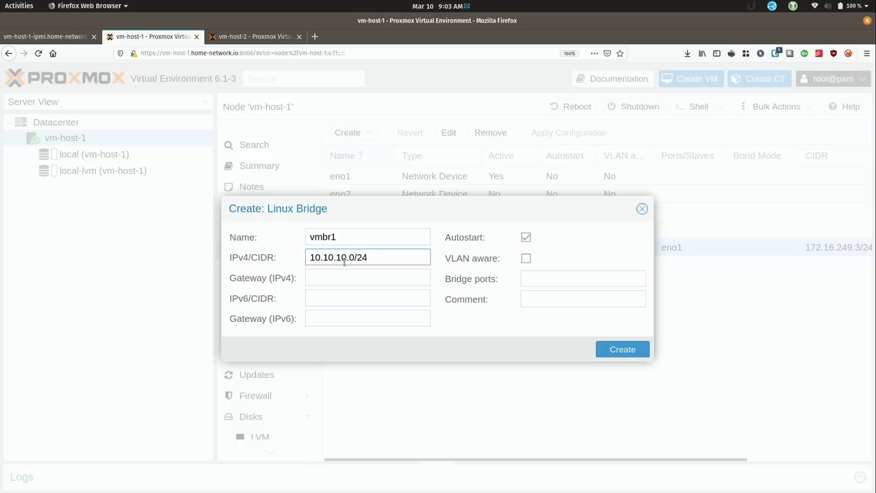
{"action": "left_click", "coordinate": [546, 278]}
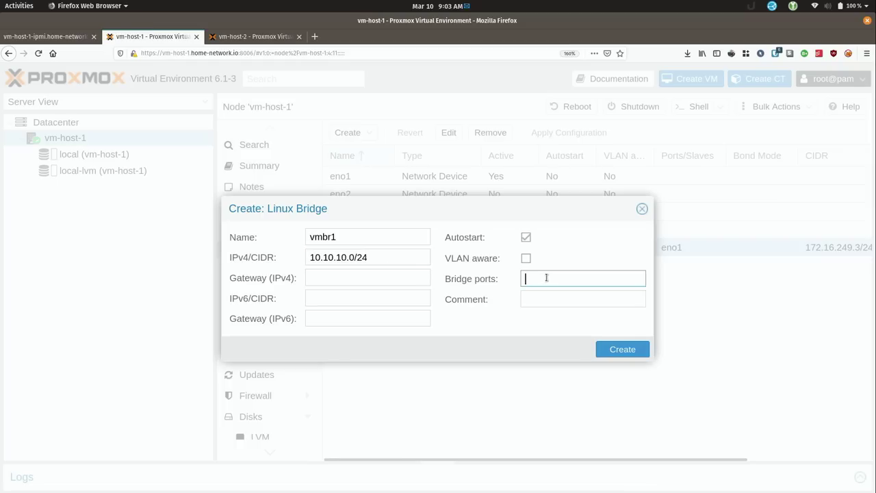
{"action": "left_click_drag", "start_coordinate": [469, 205], "coordinate": [473, 229]}
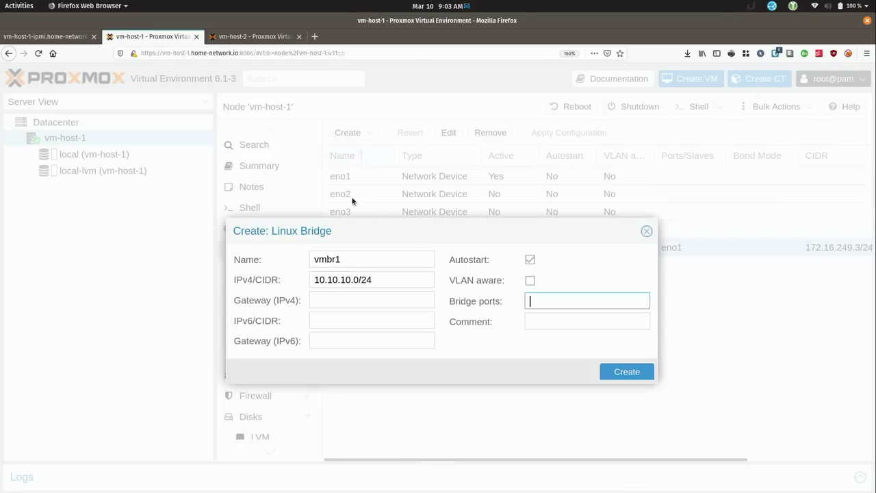
{"action": "type", "text": "eno2"}
{"action": "left_click", "coordinate": [613, 371]}
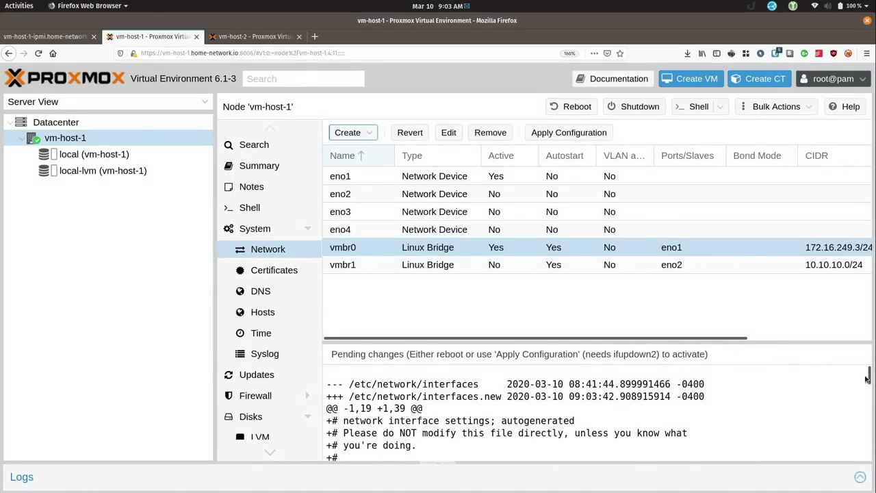
Reboot vm-host-1 to activate the new vmbr1 bridge and reload its page
{"action": "mouse_move", "coordinate": [871, 375]}
{"action": "left_mouse_down"}
{"action": "mouse_move", "coordinate": [872, 385]}
{"action": "mouse_move", "coordinate": [873, 375]}
{"action": "left_mouse_up"}
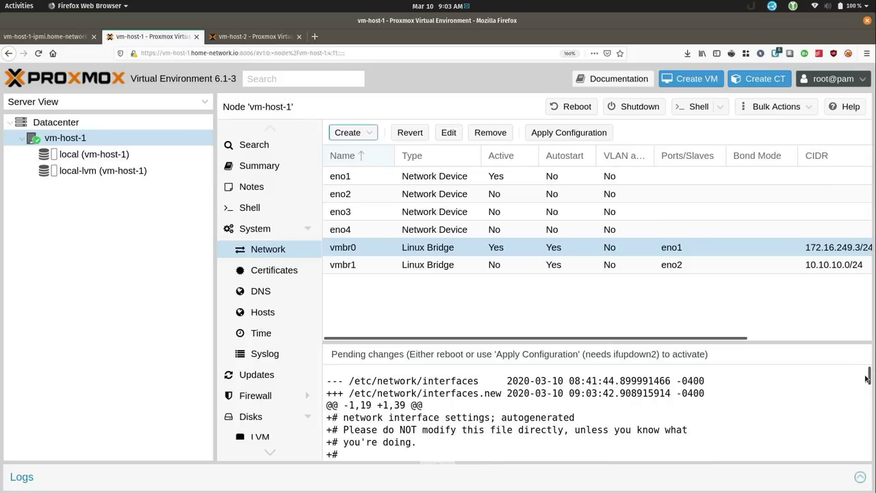
{"action": "left_click", "coordinate": [582, 114]}
{"action": "left_click", "coordinate": [411, 311]}
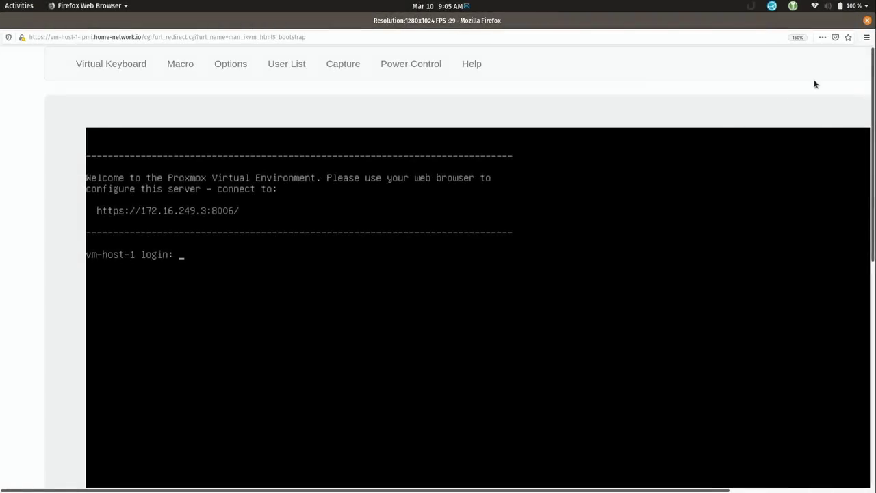
{"action": "left_click", "coordinate": [868, 20]}
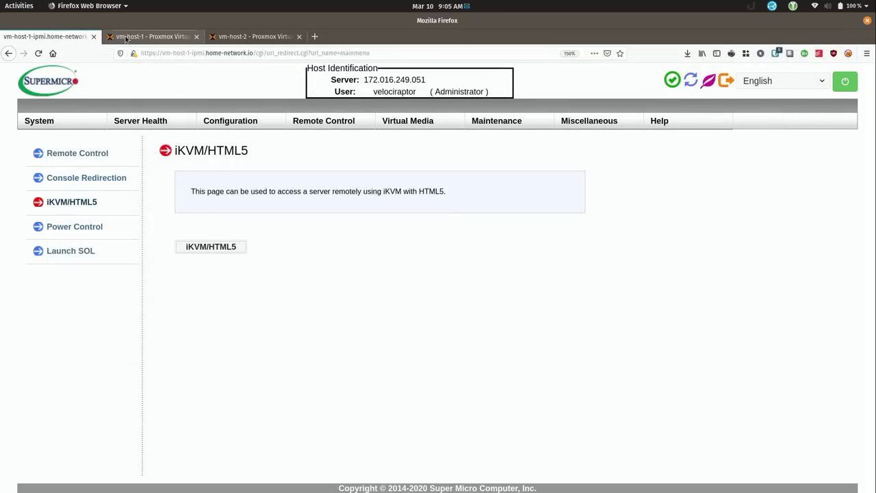
{"action": "left_click", "coordinate": [147, 36]}
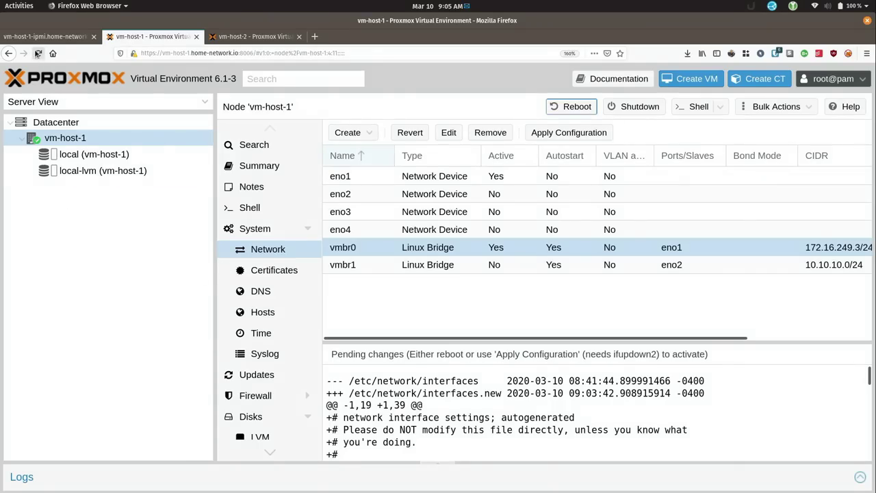
{"action": "key", "text": "F5"}
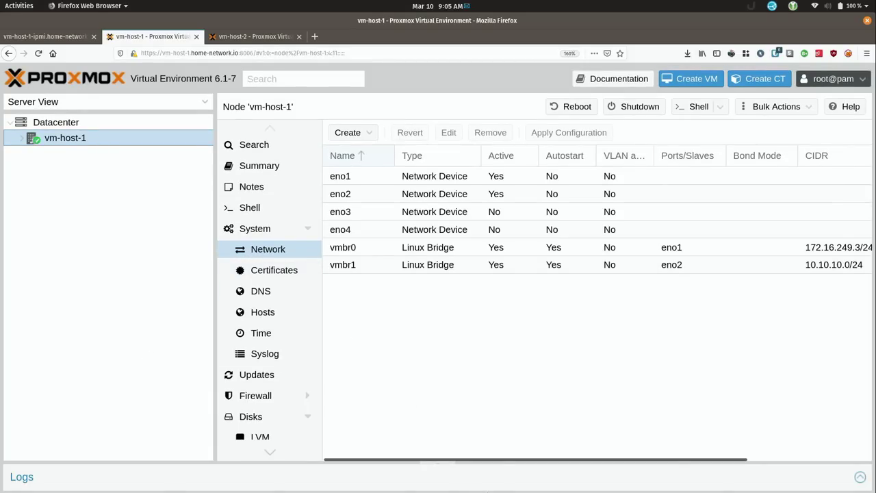
{"action": "scroll", "coordinate": [476, 464], "scroll_direction": "right", "scroll_amount": 3}
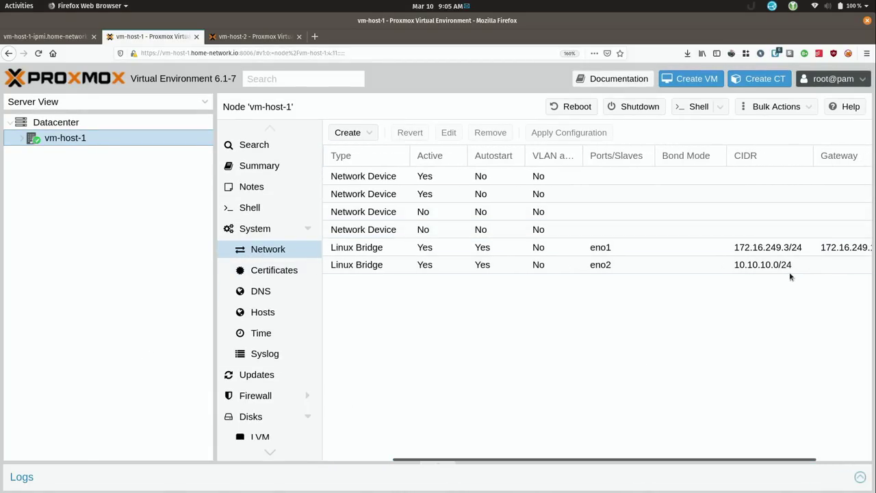
{"action": "scroll", "coordinate": [571, 459], "scroll_direction": "left", "scroll_amount": 3}
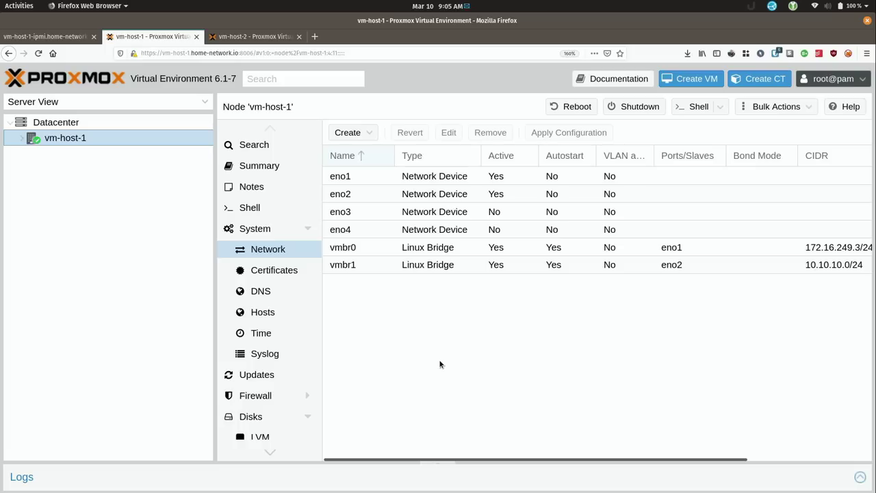
Show vcluster's join information on vm-host-2 under Datacenter > Cluster
{"action": "left_click", "coordinate": [230, 40]}
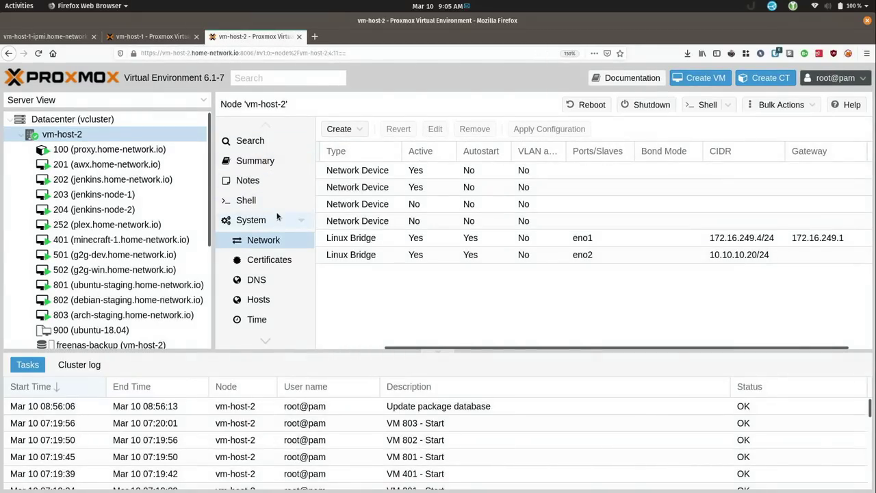
{"action": "left_click", "coordinate": [102, 121]}
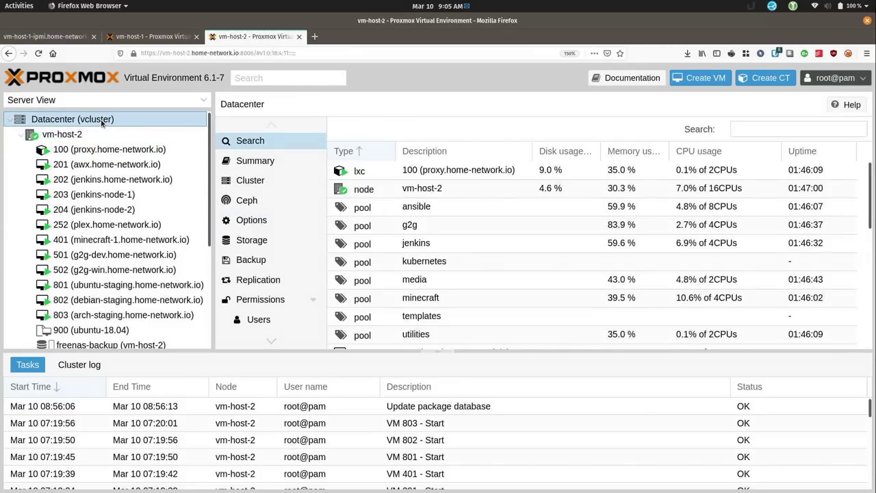
{"action": "left_click", "coordinate": [256, 182]}
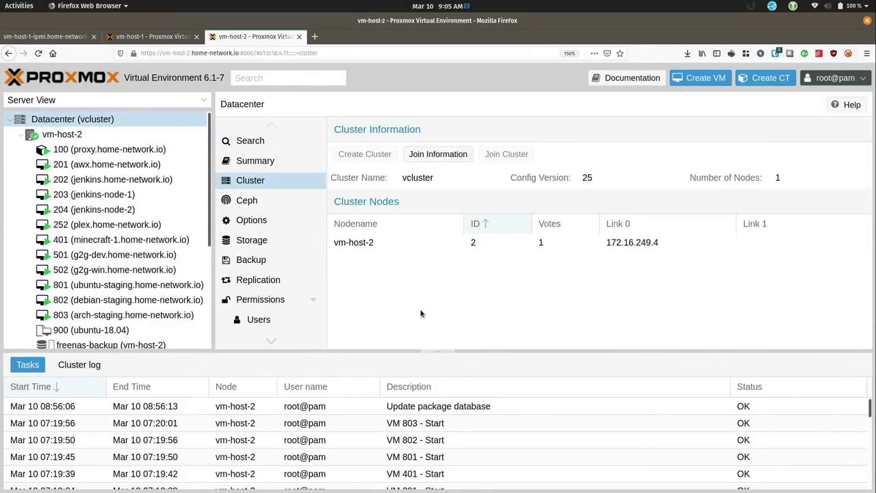
{"action": "left_click", "coordinate": [431, 155]}
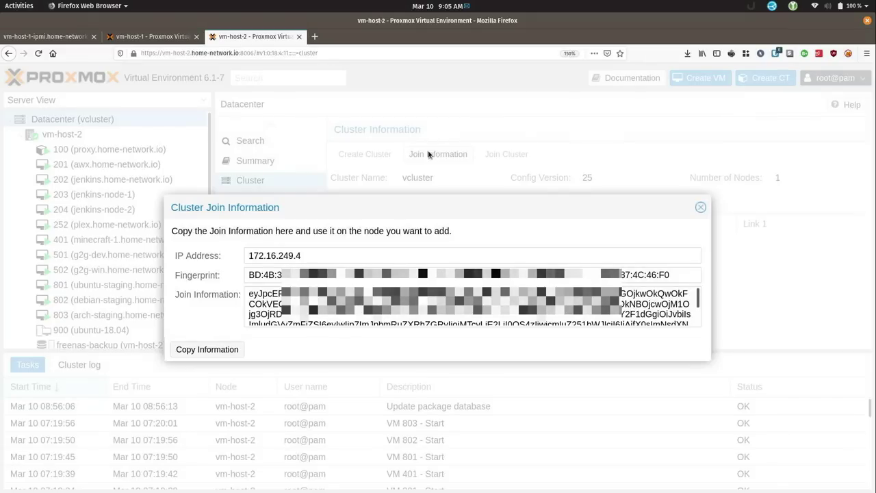
Copy vcluster's join information and open the Cluster Join dialog on vm-host-1
{"action": "left_click", "coordinate": [200, 350]}
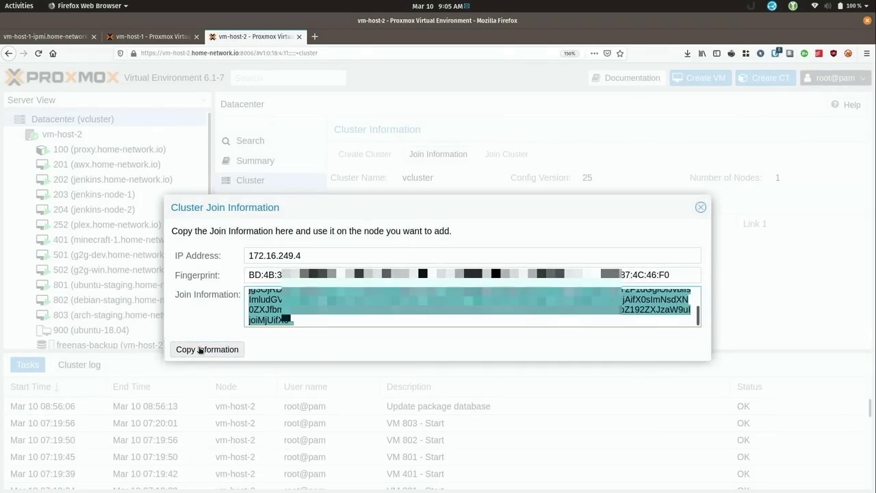
{"action": "left_click", "coordinate": [164, 40]}
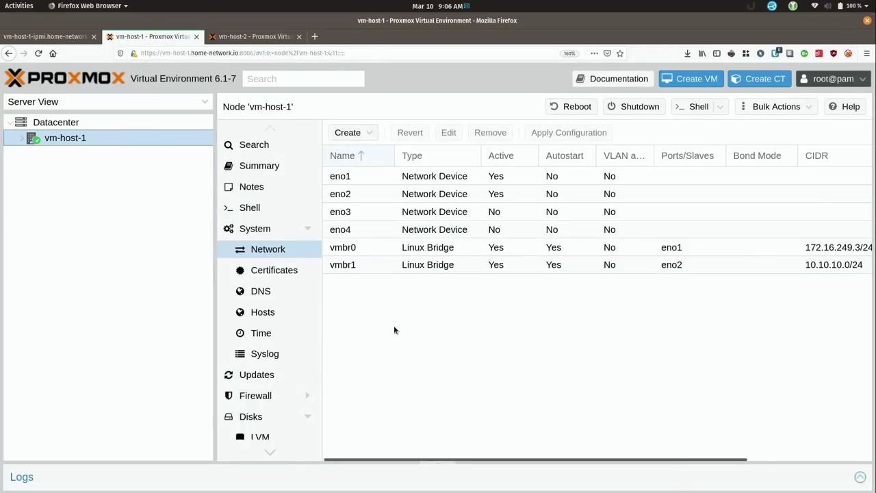
{"action": "left_click", "coordinate": [109, 124]}
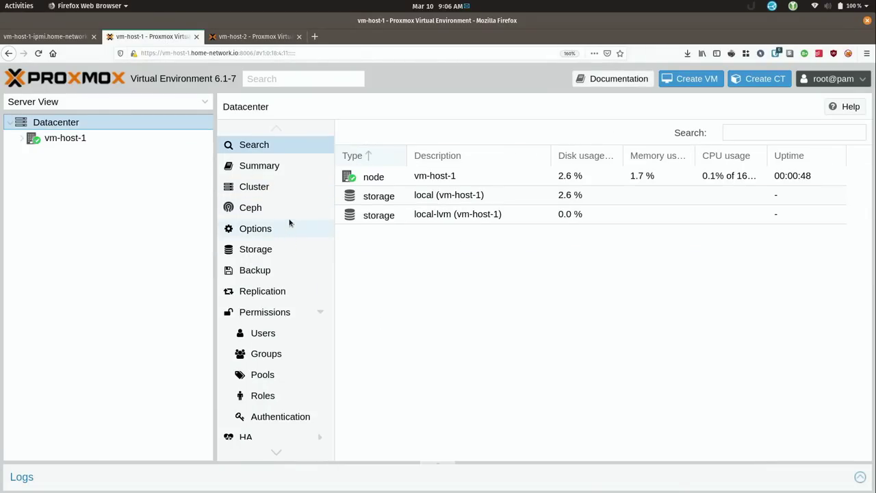
{"action": "left_click", "coordinate": [257, 188]}
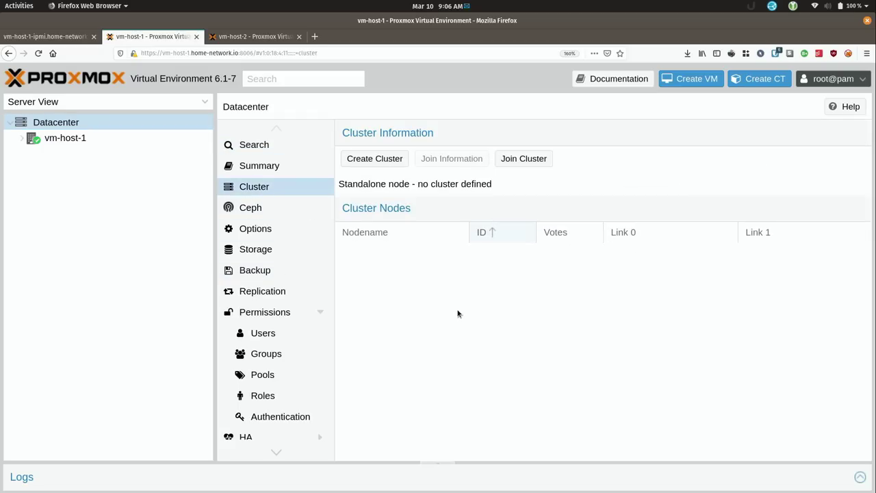
{"action": "left_click", "coordinate": [518, 163]}
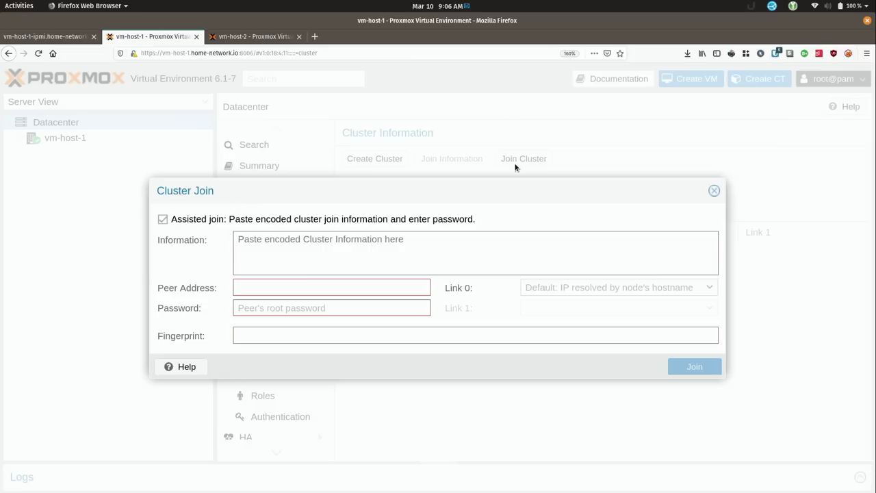
Paste vcluster's join information, enter the peer's root password, and join vm-host-1 to vcluster
{"action": "key", "text": "ctrl+v"}
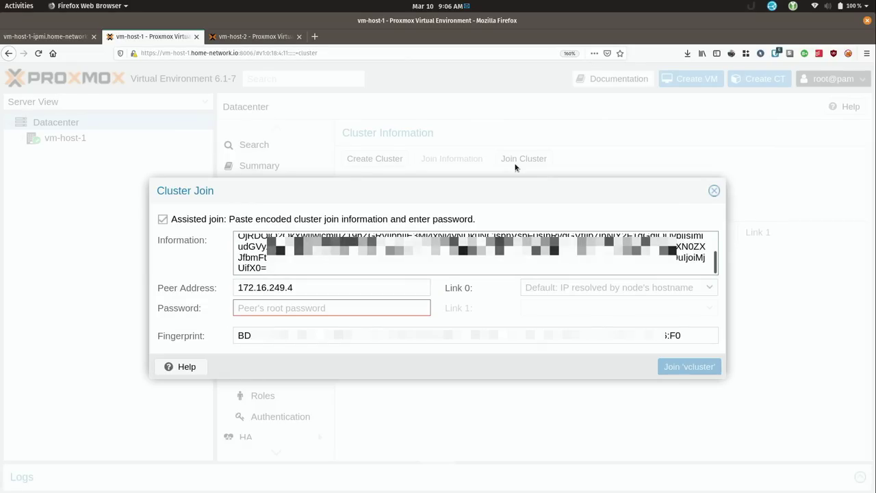
{"action": "left_click", "coordinate": [382, 308]}
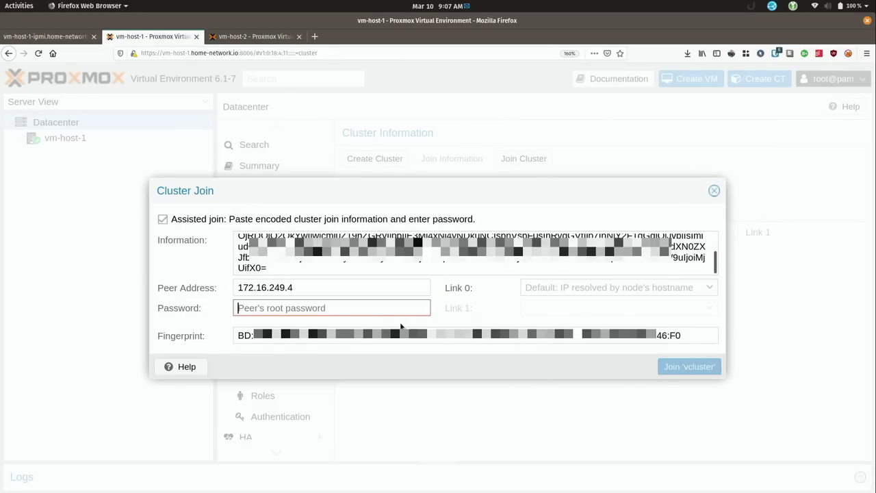
{"action": "key", "text": "ctrl+v"}
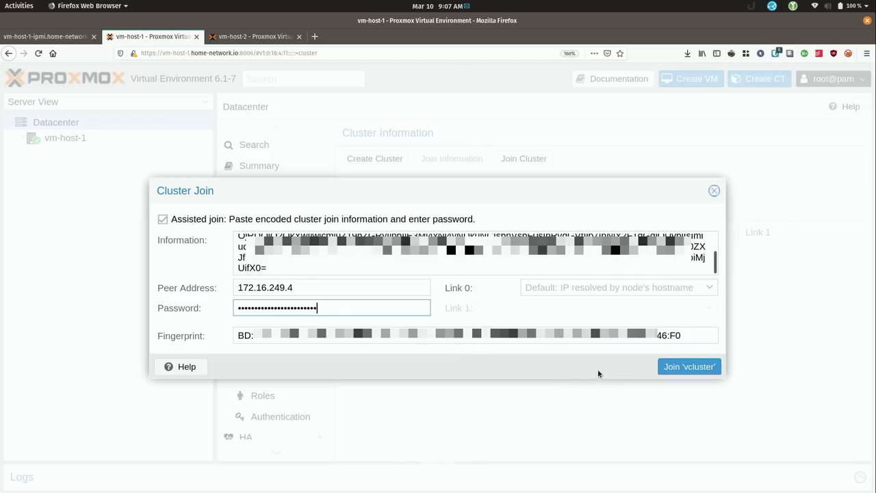
{"action": "left_click", "coordinate": [684, 368]}
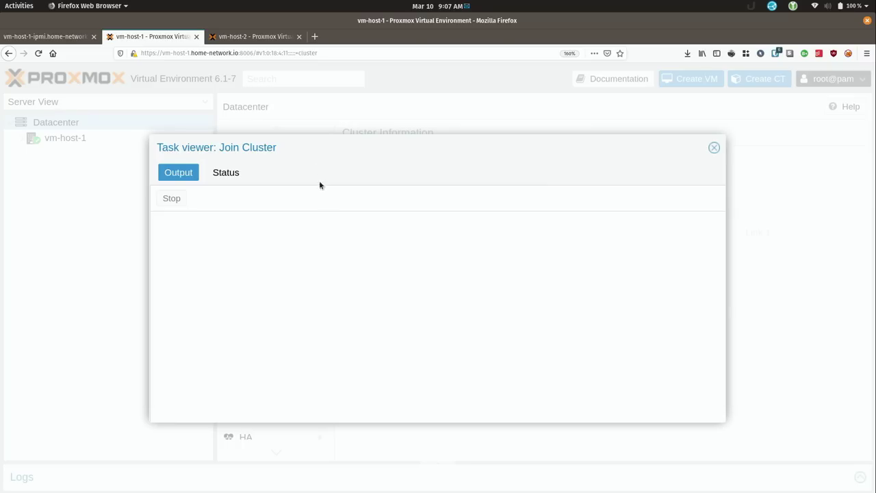
Check vcluster's node list on vm-host-2 and the join progress on vm-host-1
{"action": "left_click", "coordinate": [254, 38]}
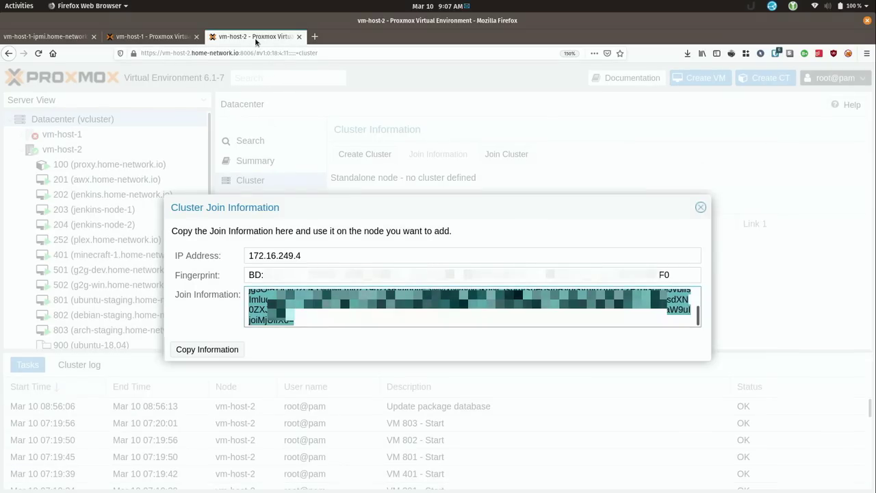
{"action": "left_click", "coordinate": [701, 207]}
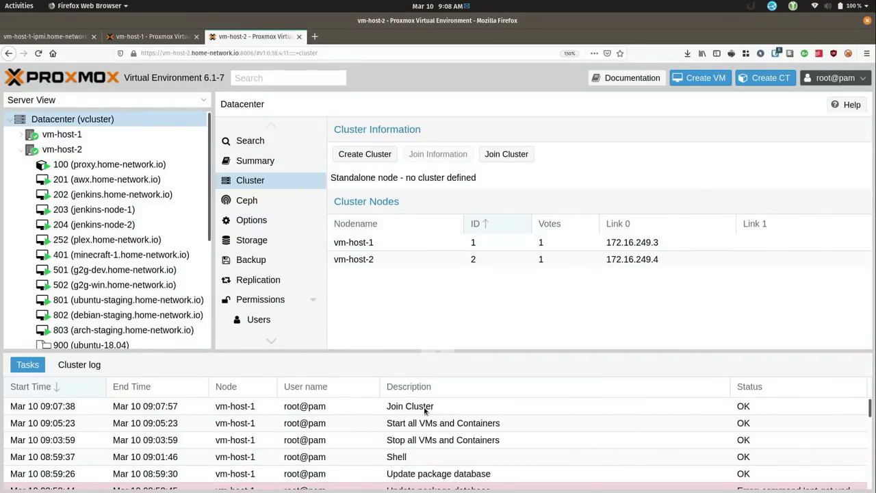
{"action": "left_click", "coordinate": [162, 36]}
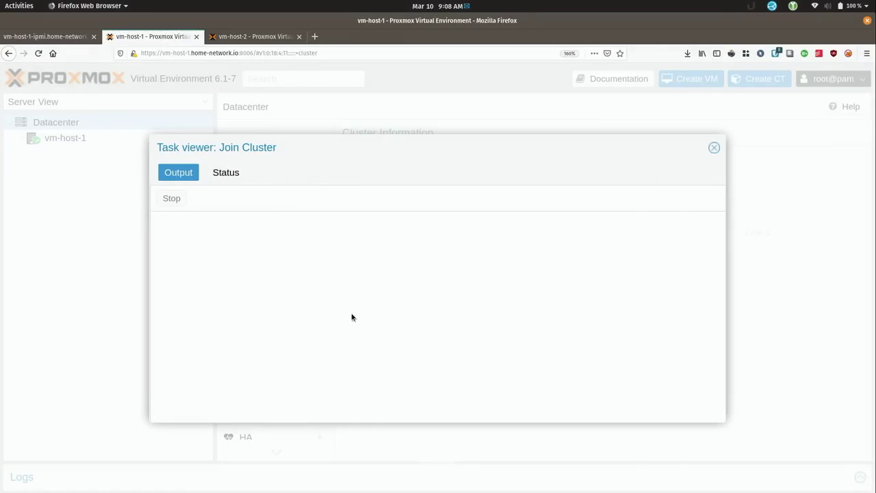
{"action": "left_click", "coordinate": [250, 37]}
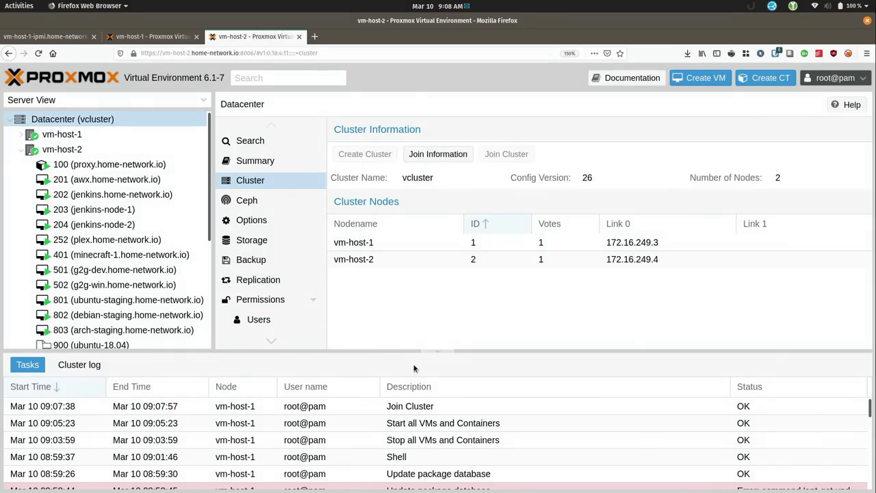
Review the Join Cluster task output on vm-host-2 and close the join logs on both hosts
{"action": "left_click", "coordinate": [438, 409]}
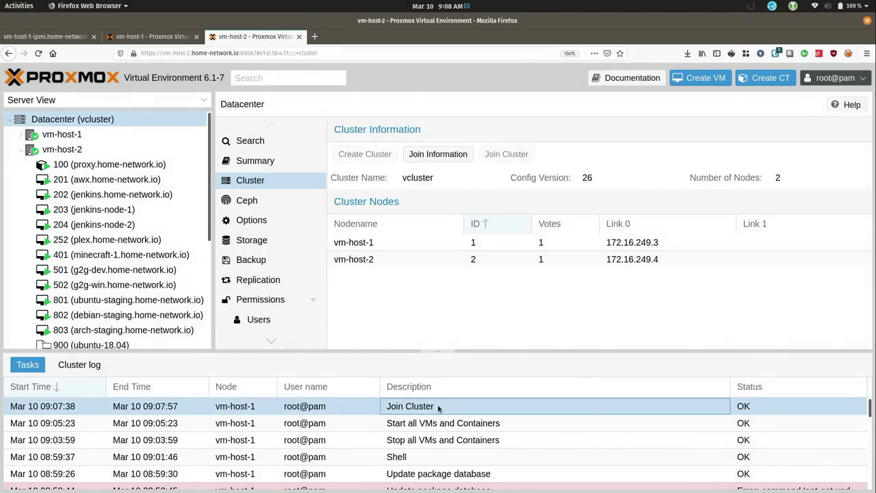
{"action": "double_click", "coordinate": [438, 408]}
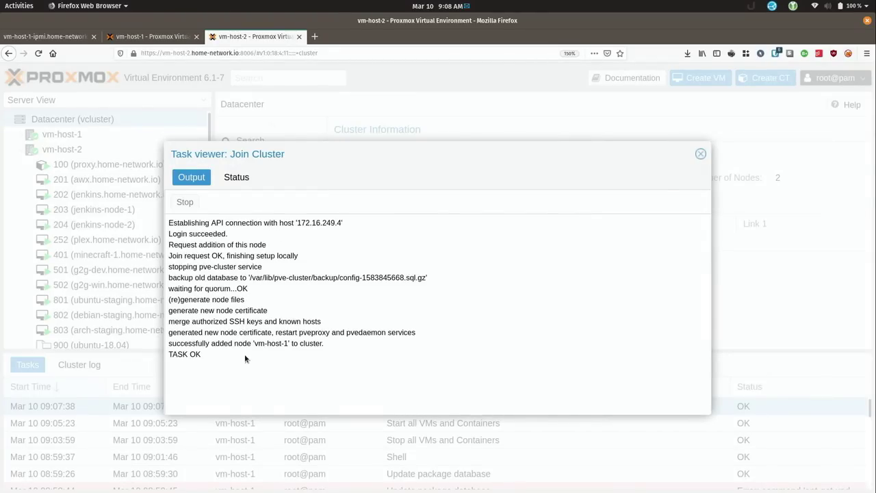
{"action": "left_click", "coordinate": [700, 154]}
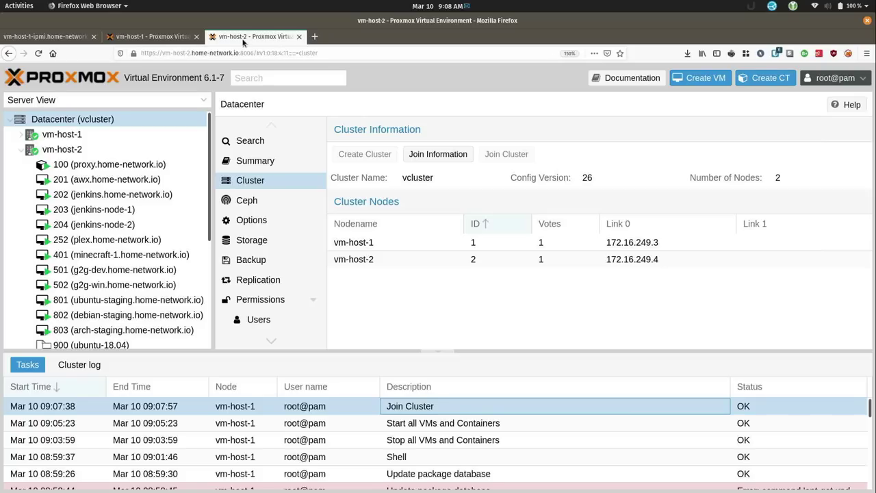
{"action": "left_click", "coordinate": [177, 38]}
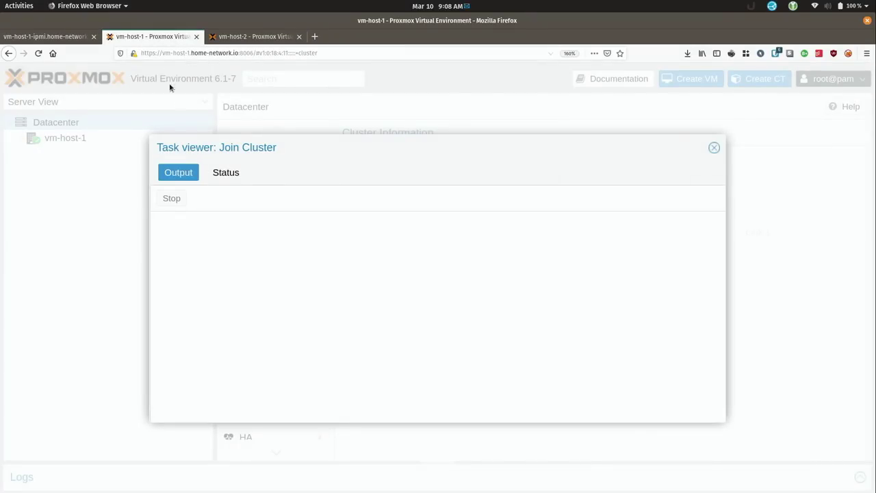
{"action": "left_click", "coordinate": [714, 148]}
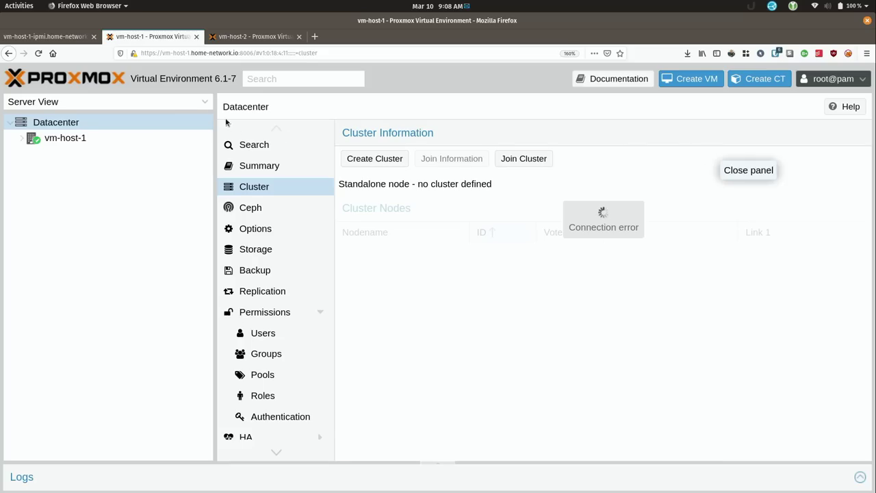
Reload vm-host-1's page, accept the certificate warning, and log in as root
{"action": "left_click", "coordinate": [39, 53]}
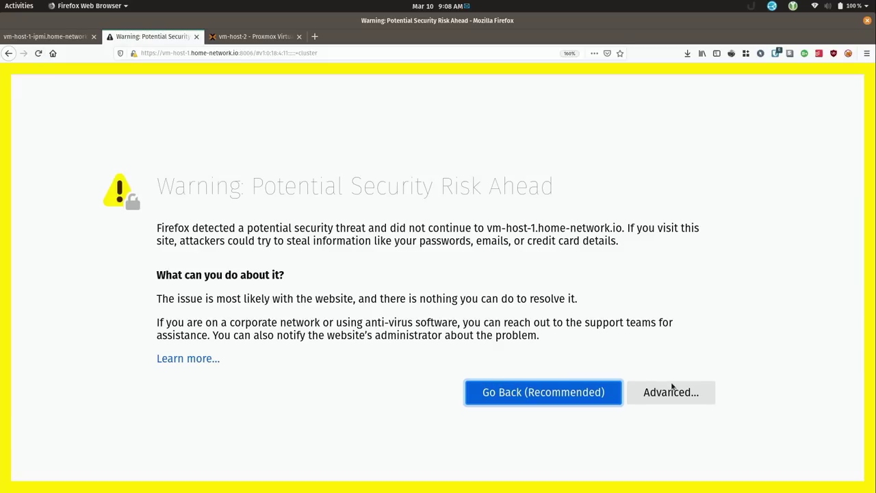
{"action": "left_click", "coordinate": [672, 391]}
{"action": "scroll", "coordinate": [522, 461], "scroll_direction": "down", "scroll_amount": 3}
{"action": "left_click", "coordinate": [587, 488]}
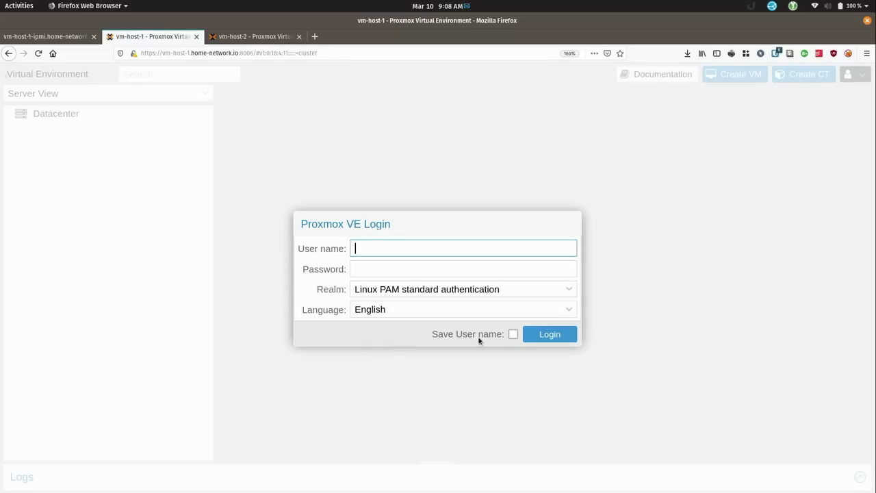
{"action": "type", "text": "root"}
{"action": "key", "text": "Tab"}
{"action": "type", "text": "••••"}
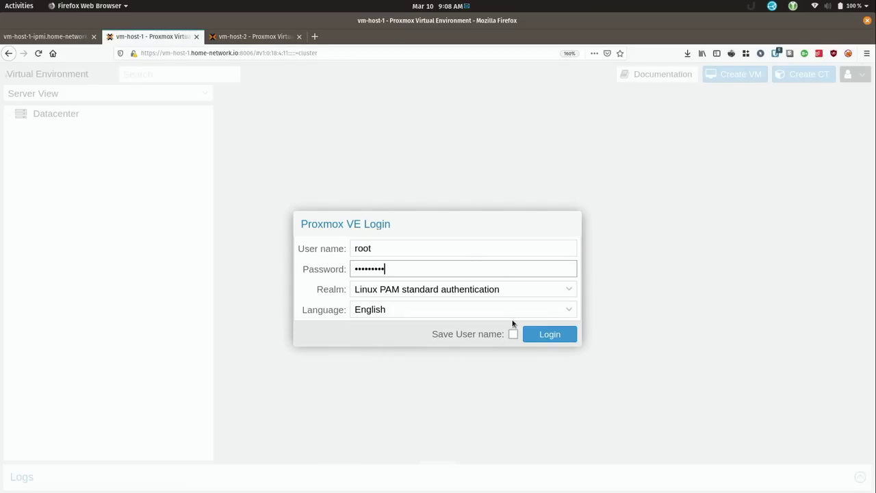
{"action": "key", "text": "Return"}
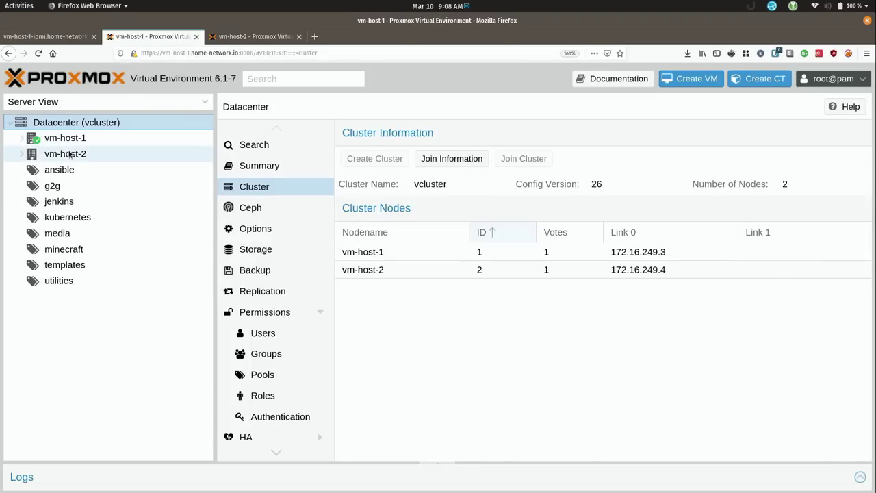
Migrate container 100 (proxy.home-network.io) from vm-host-2 to target node vm-host-1
{"action": "left_click", "coordinate": [22, 154]}
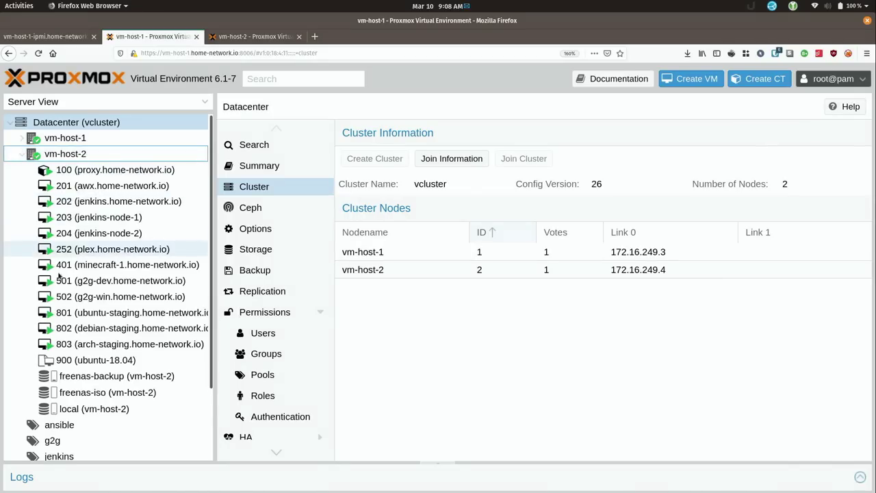
{"action": "left_click", "coordinate": [22, 139]}
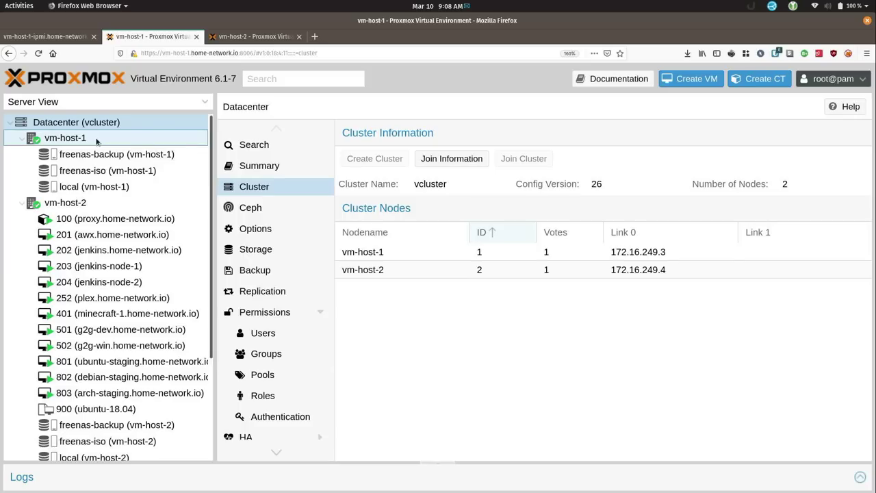
{"action": "right_click", "coordinate": [100, 221]}
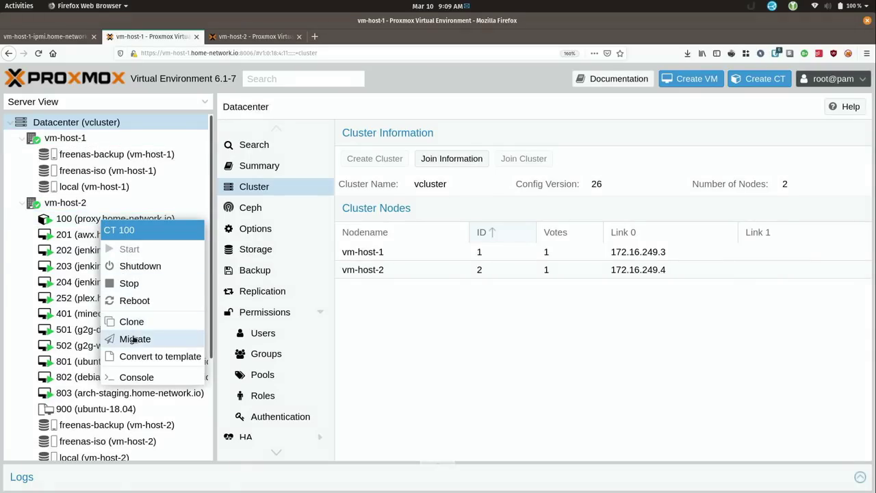
{"action": "left_click", "coordinate": [135, 339]}
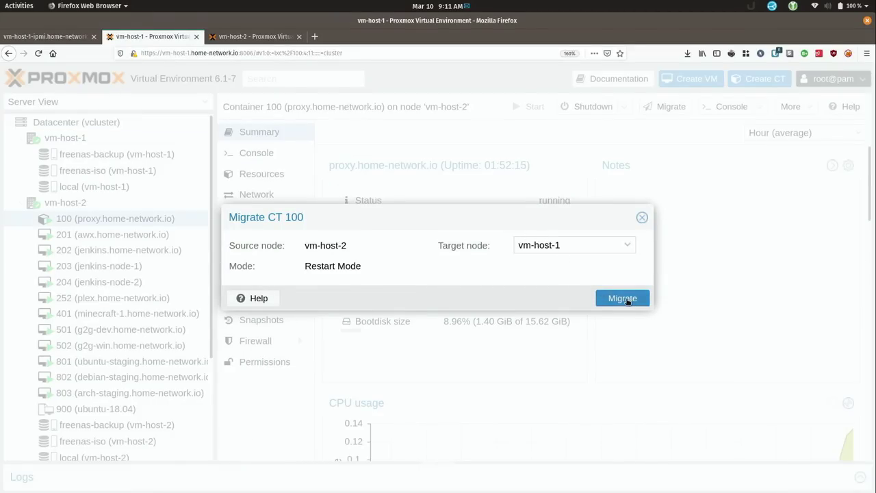
{"action": "left_click", "coordinate": [624, 299]}
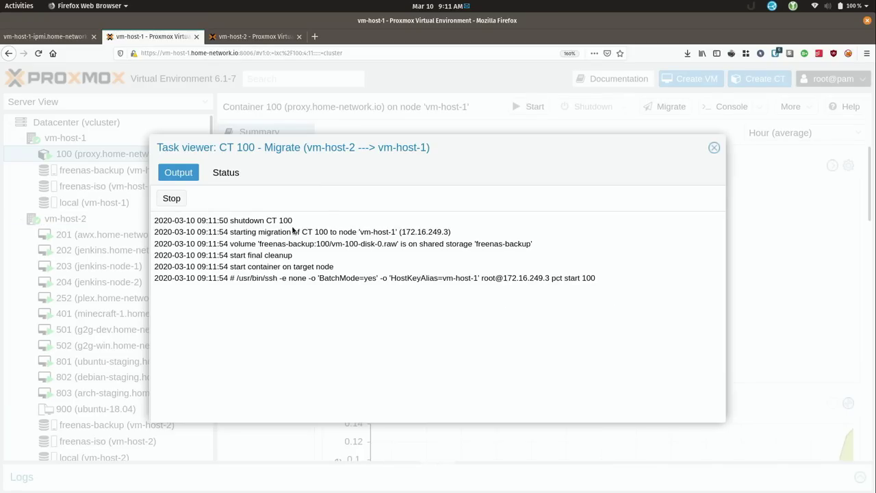
{"action": "left_click", "coordinate": [714, 149]}
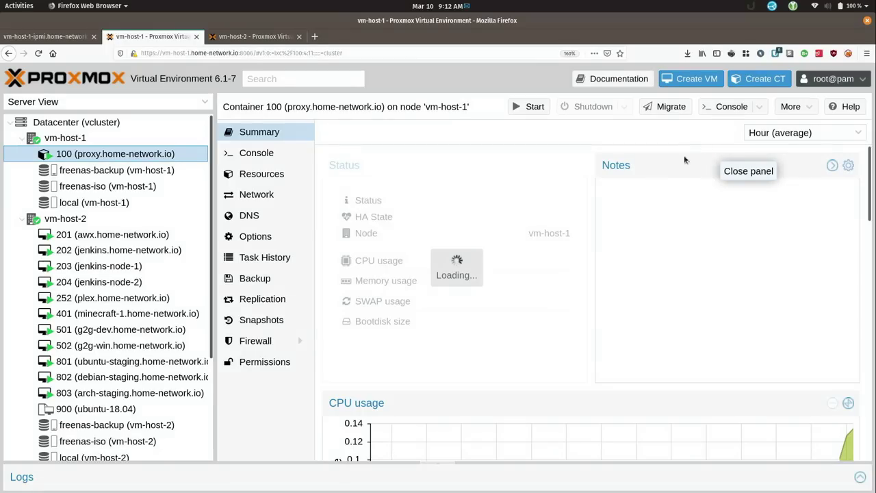
Live-migrate VM 201 (awx.home-network.io) in online mode to target node vm-host-1
{"action": "right_click", "coordinate": [132, 237]}
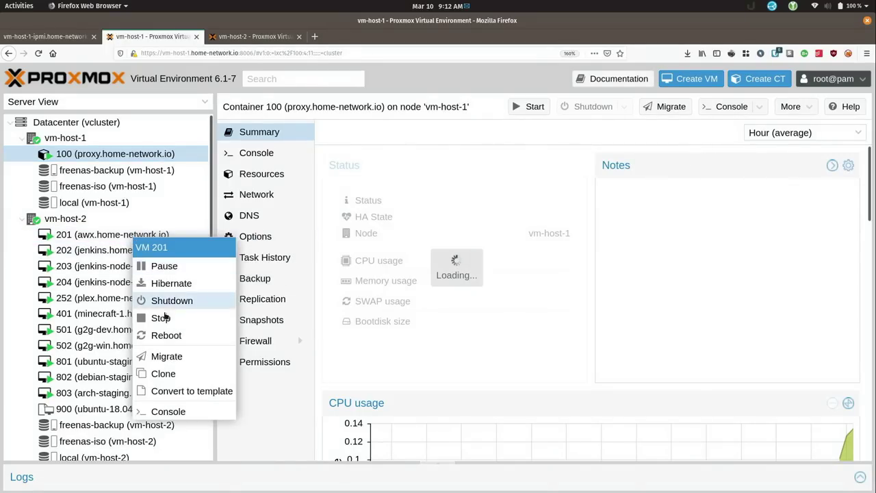
{"action": "left_click", "coordinate": [171, 357]}
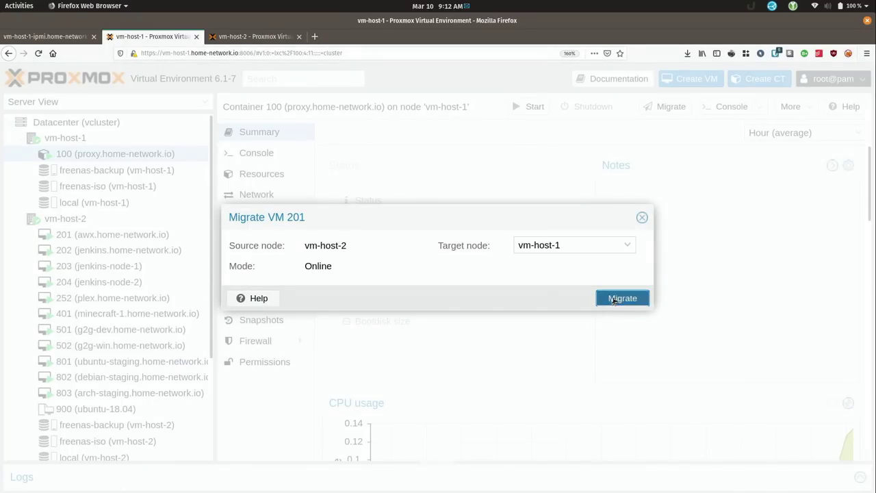
{"action": "left_click", "coordinate": [620, 300]}
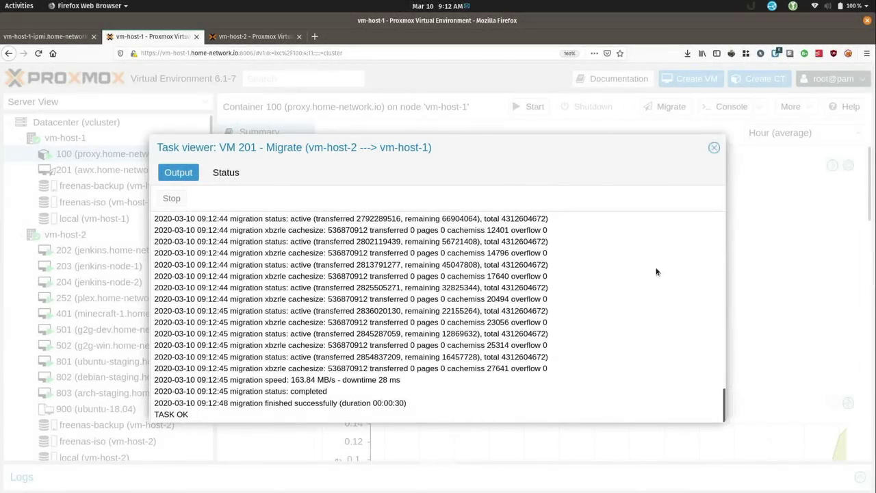
{"action": "left_click", "coordinate": [714, 147]}
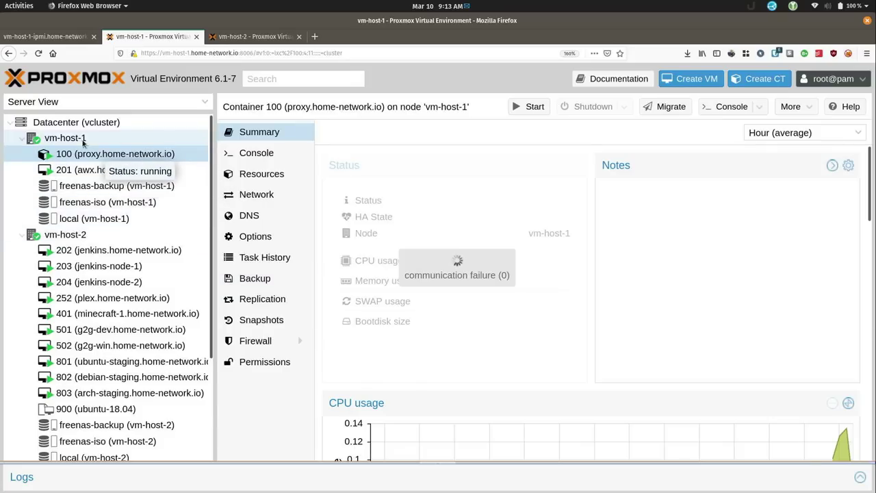
Bulk-migrate vm-host-2's remaining guests (VMs 202–900) to vm-host-1 with 3 parallel jobs, then view vm-host-1's Summary
{"action": "right_click", "coordinate": [80, 235]}
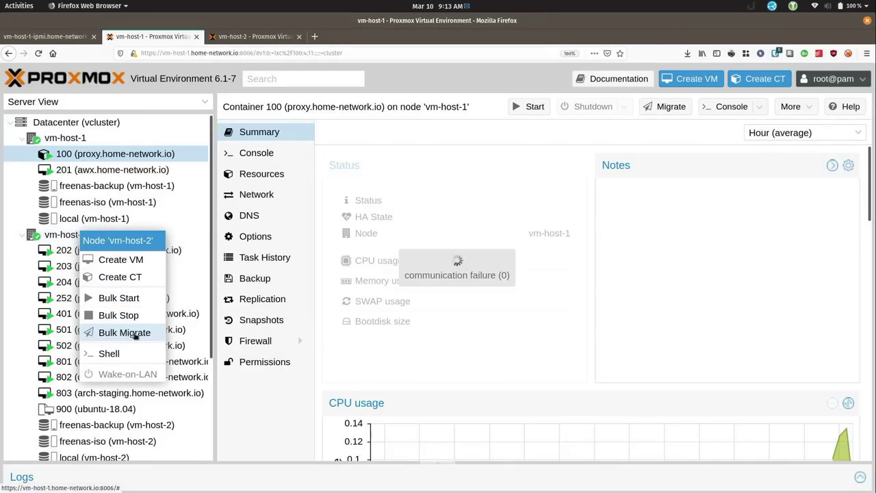
{"action": "left_click", "coordinate": [124, 333]}
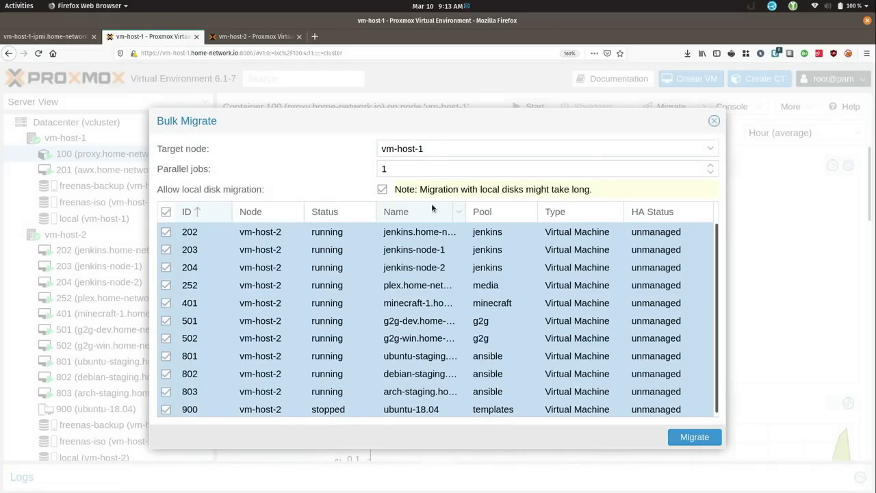
{"action": "double_click", "coordinate": [378, 168]}
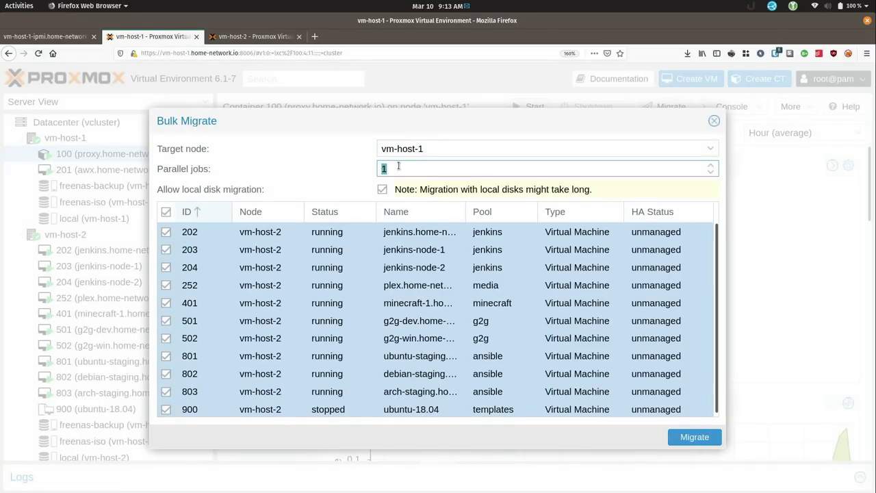
{"action": "type", "text": "3"}
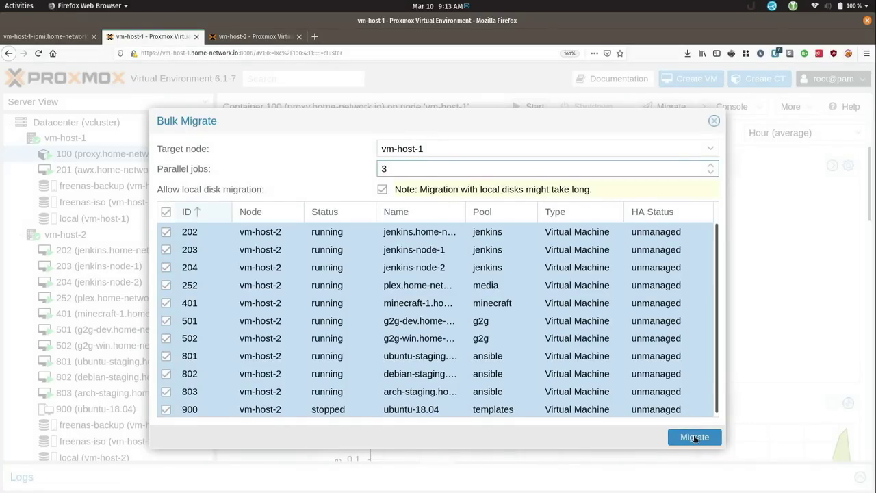
{"action": "left_click", "coordinate": [695, 438]}
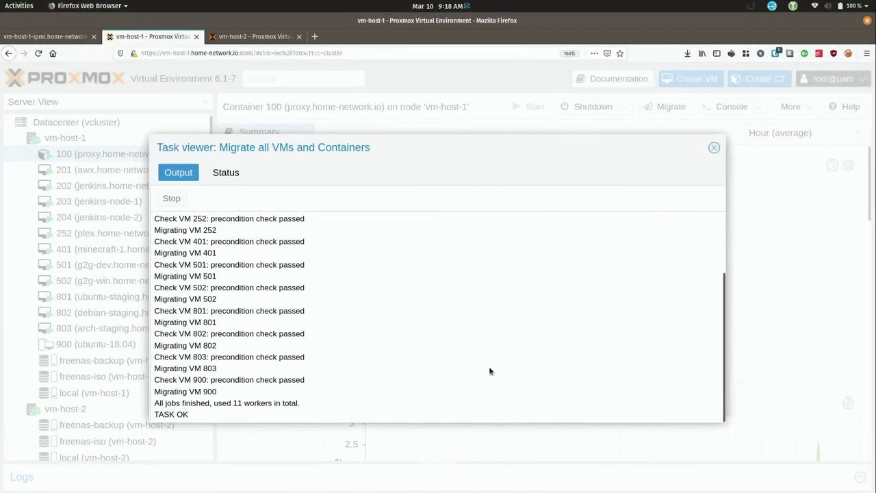
{"action": "left_click", "coordinate": [714, 147]}
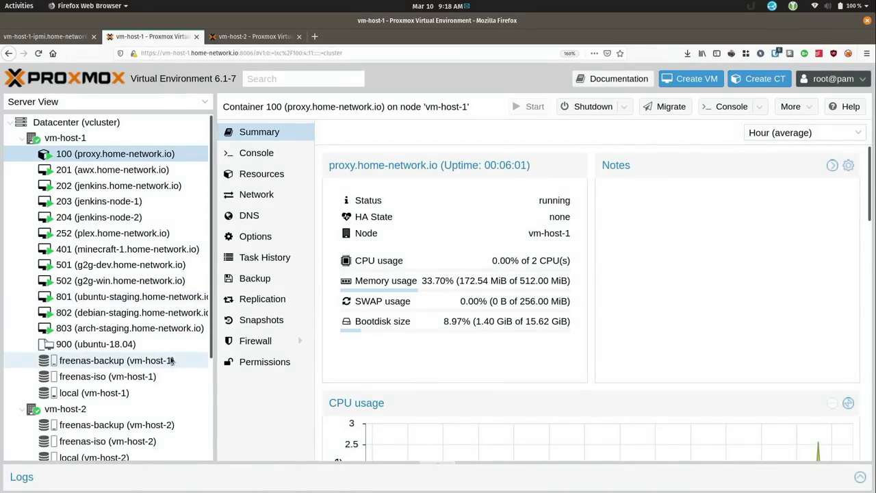
{"action": "left_click", "coordinate": [80, 138]}
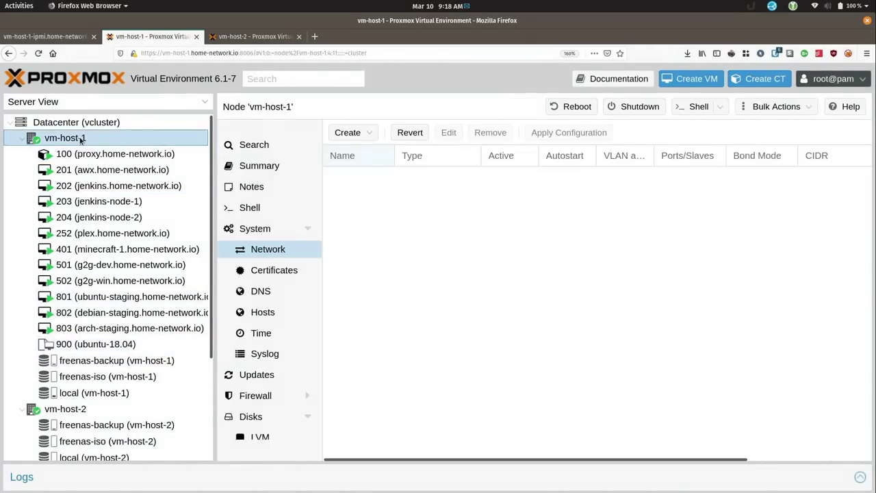
{"action": "left_click", "coordinate": [258, 167]}
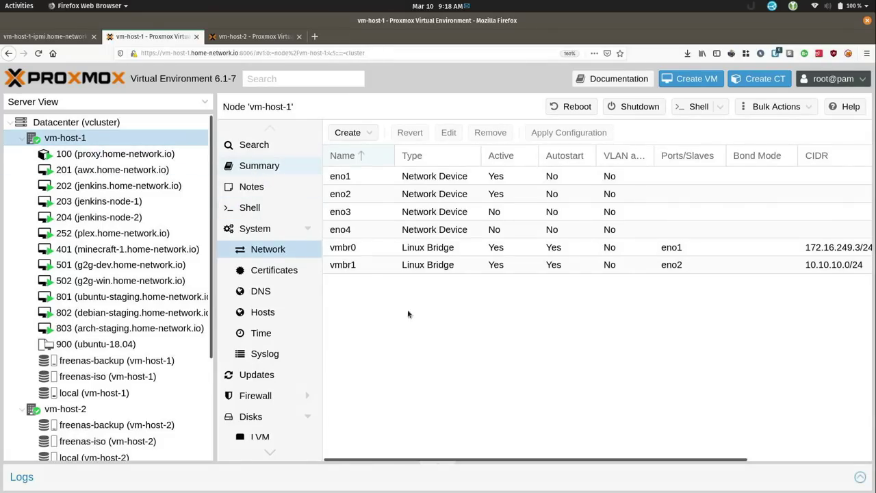